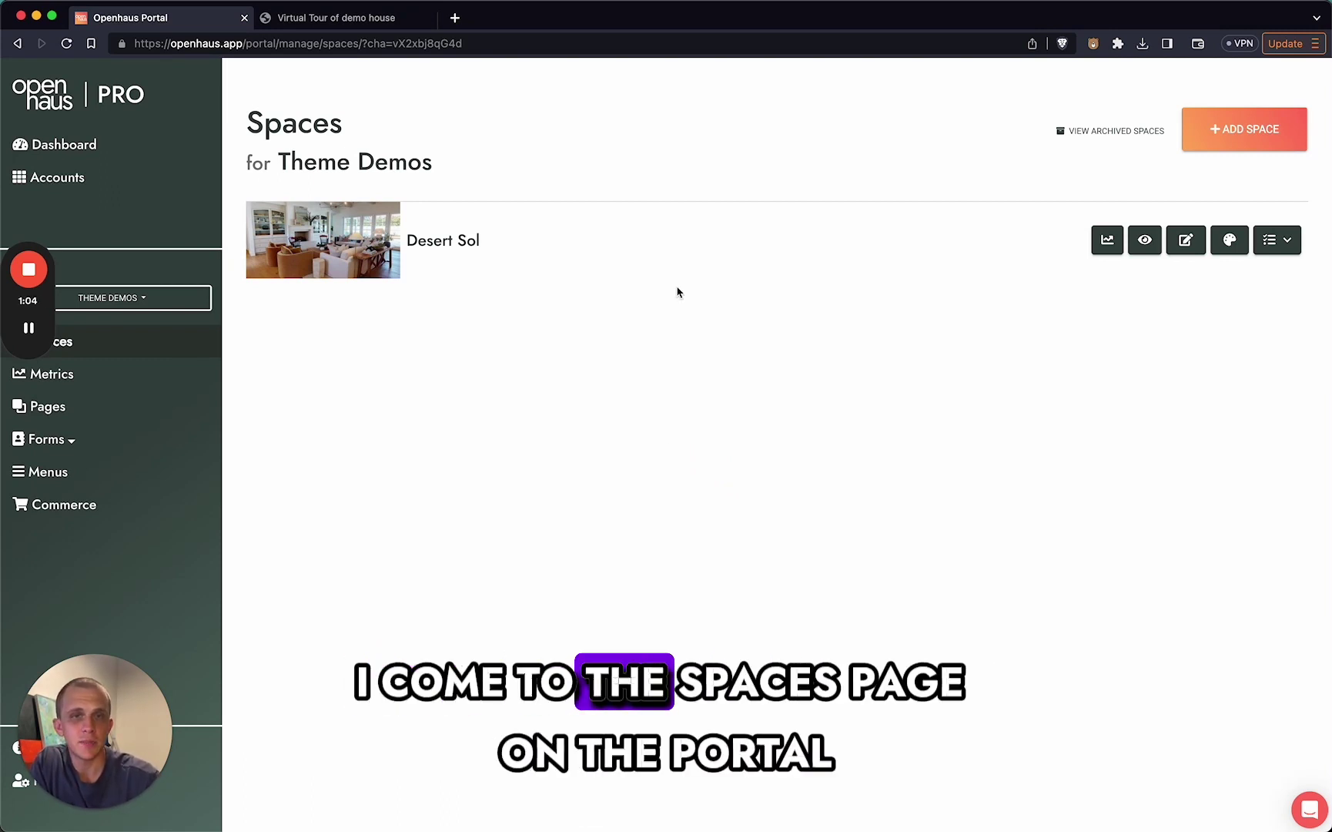
Start adding a space to Theme Demos, search the Matterport models for "demo" and choose the demo house model
click(1254, 134)
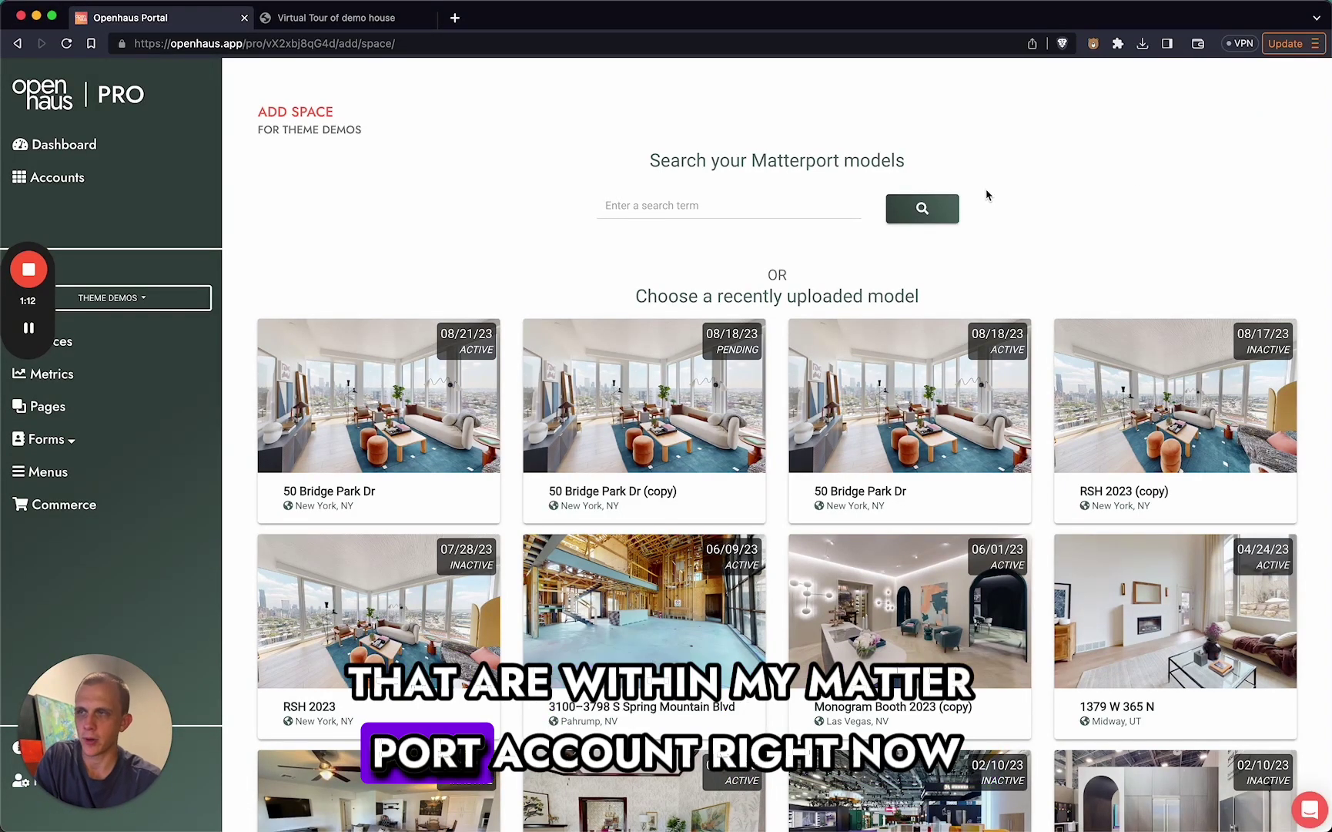
click(758, 218)
text(demo)
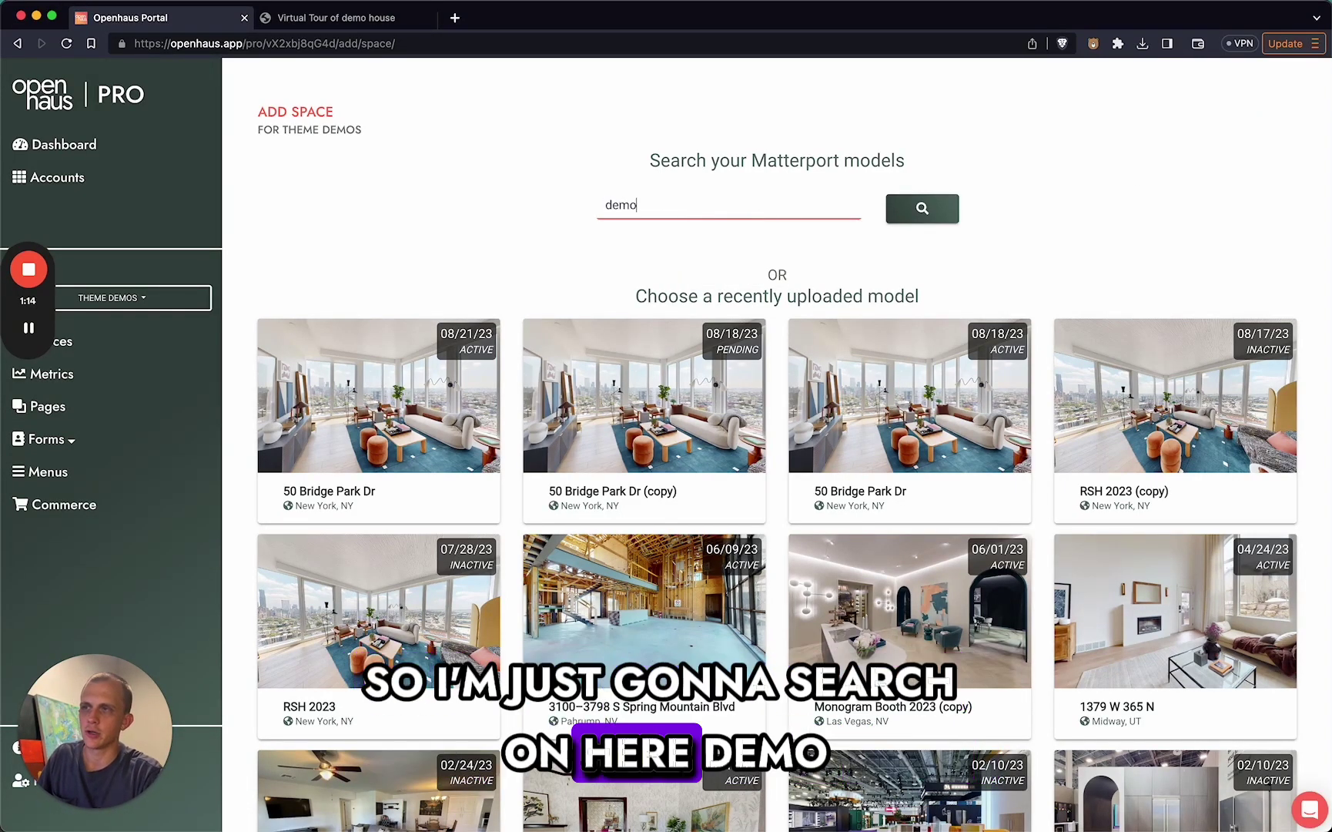
key(Return)
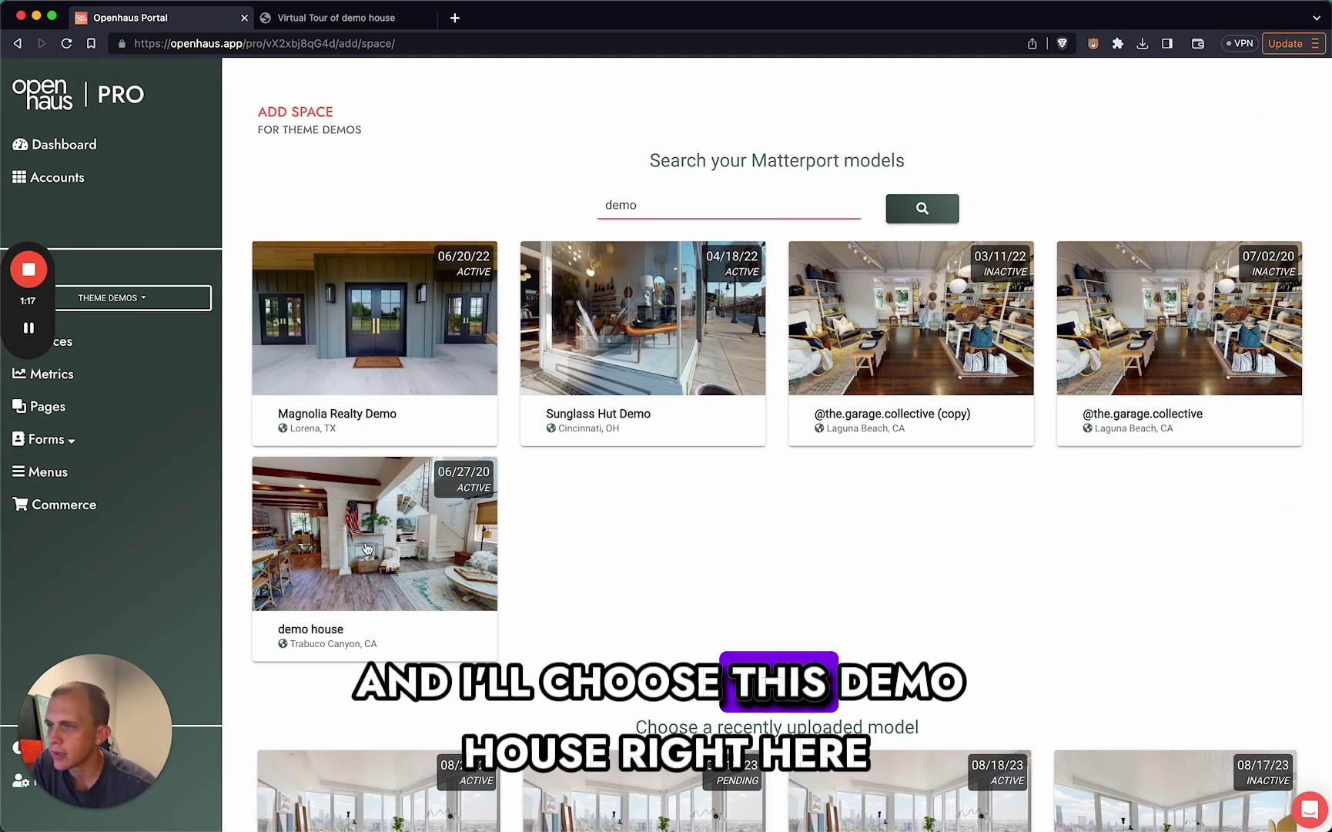
click(366, 548)
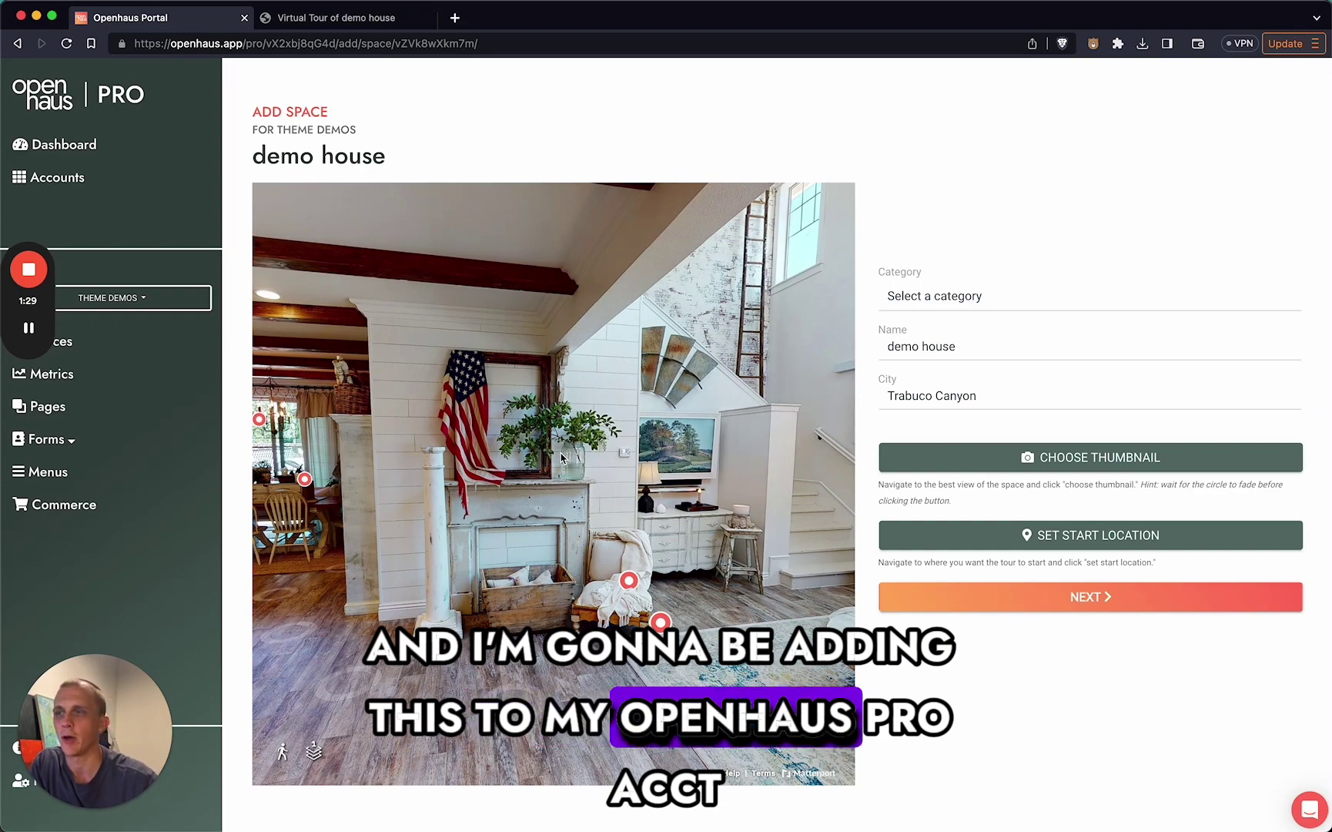
Set the space's category to Homes, use the current view as thumbnail and start location, and submit the details
click(942, 298)
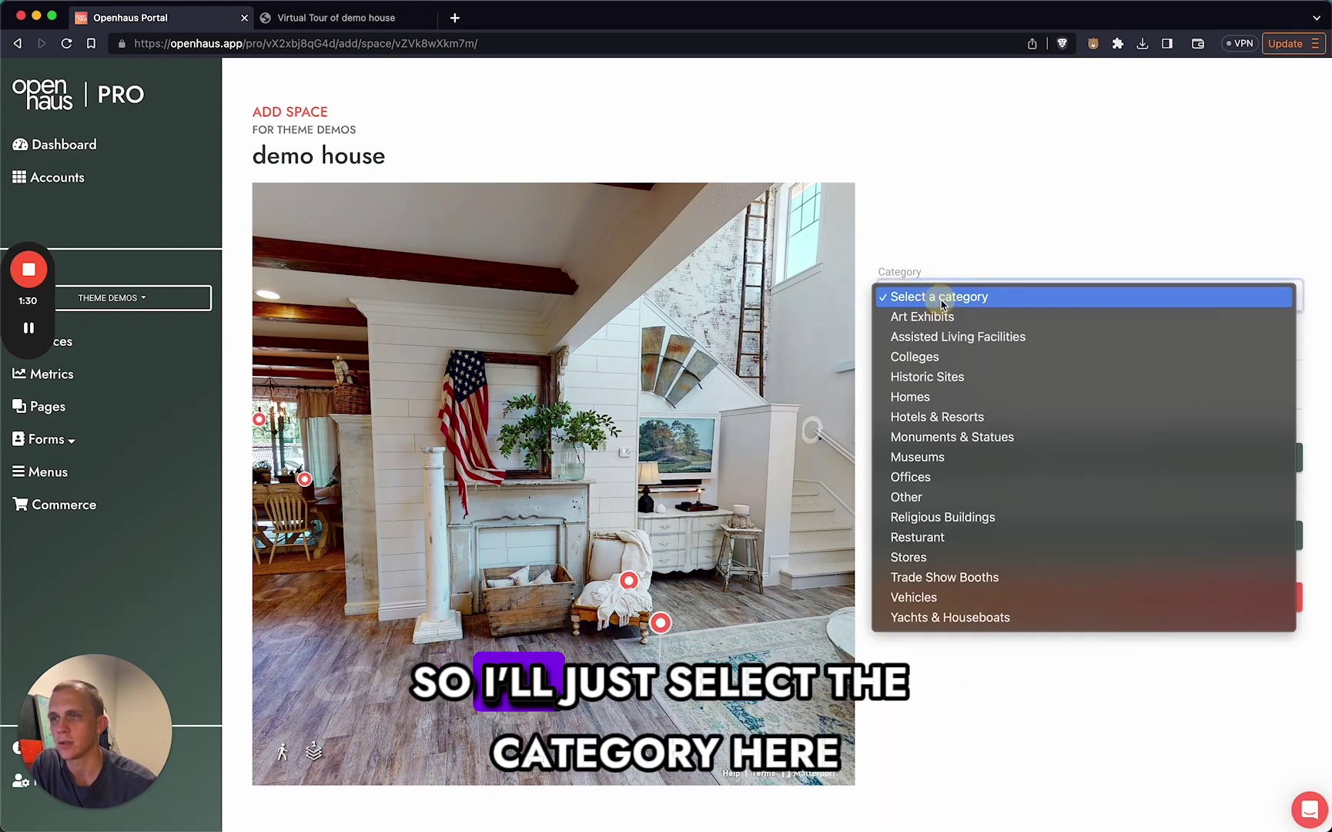
click(943, 397)
click(1053, 462)
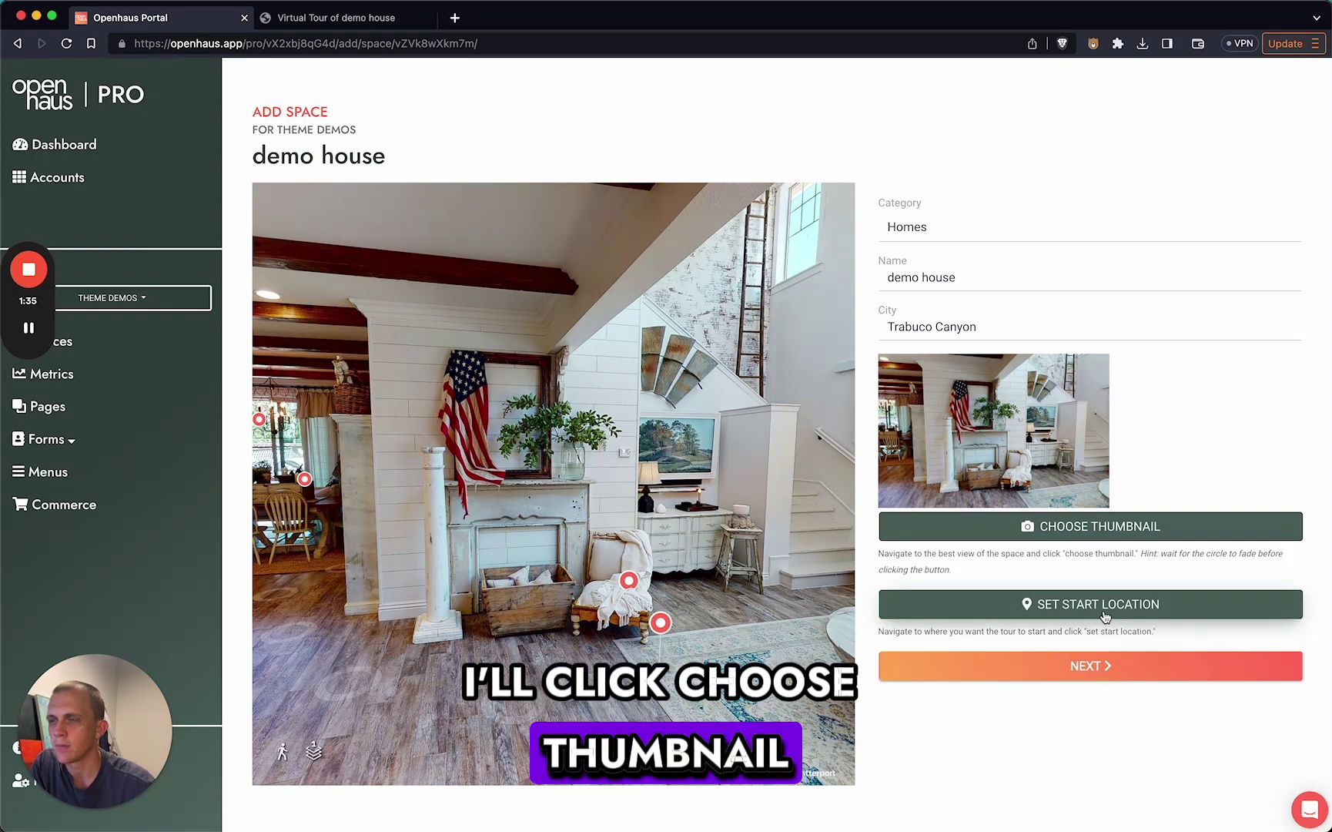
click(1104, 612)
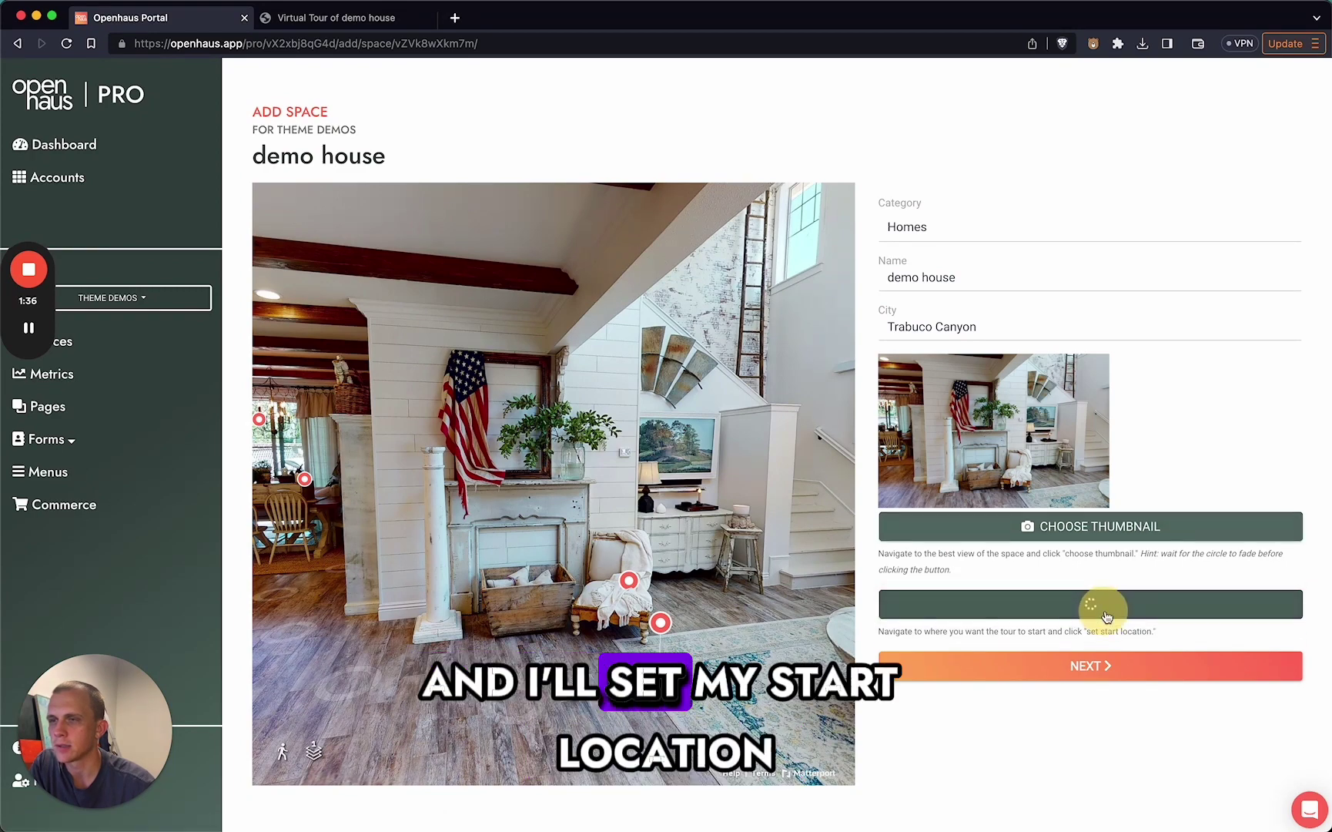
click(1101, 673)
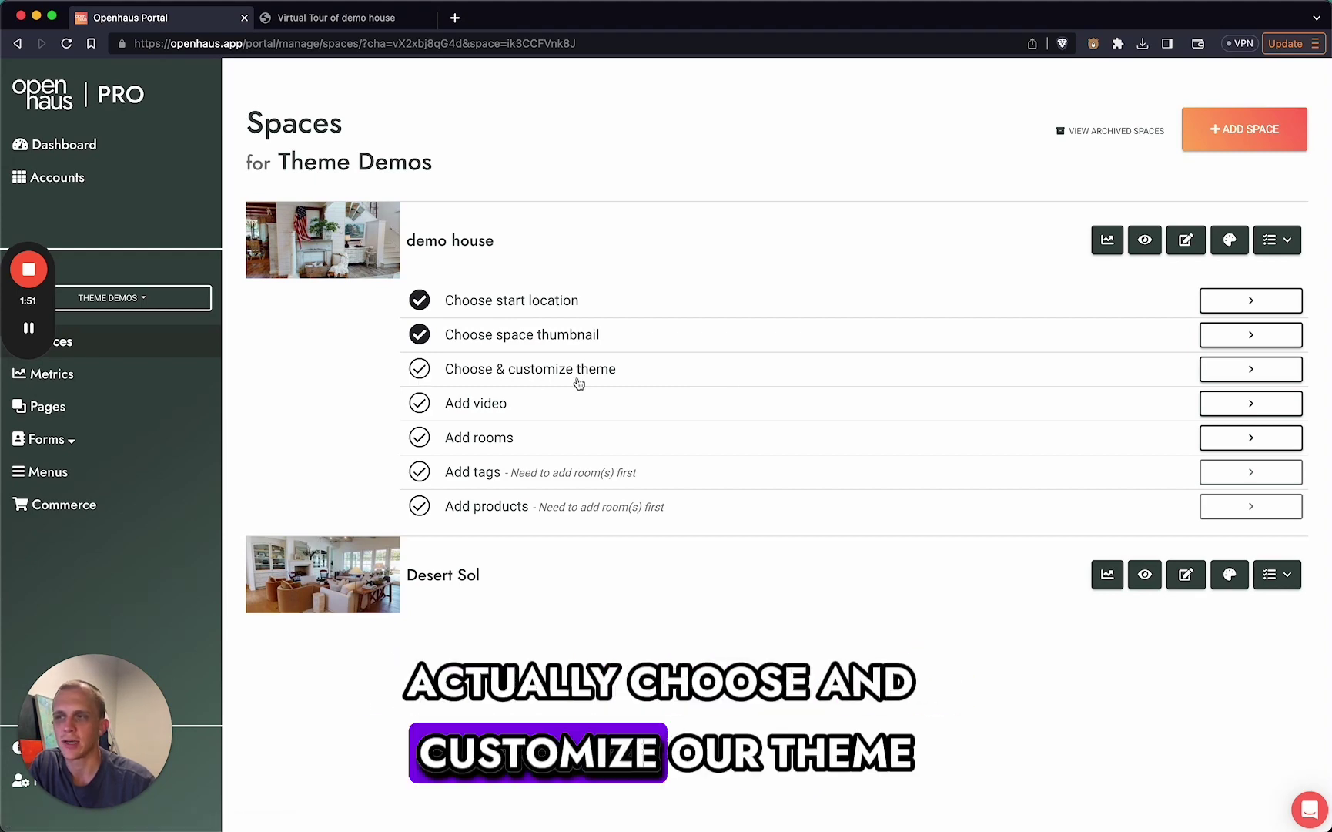
Apply the Contemporary theme in its Pastel variation to the demo house space
click(1240, 374)
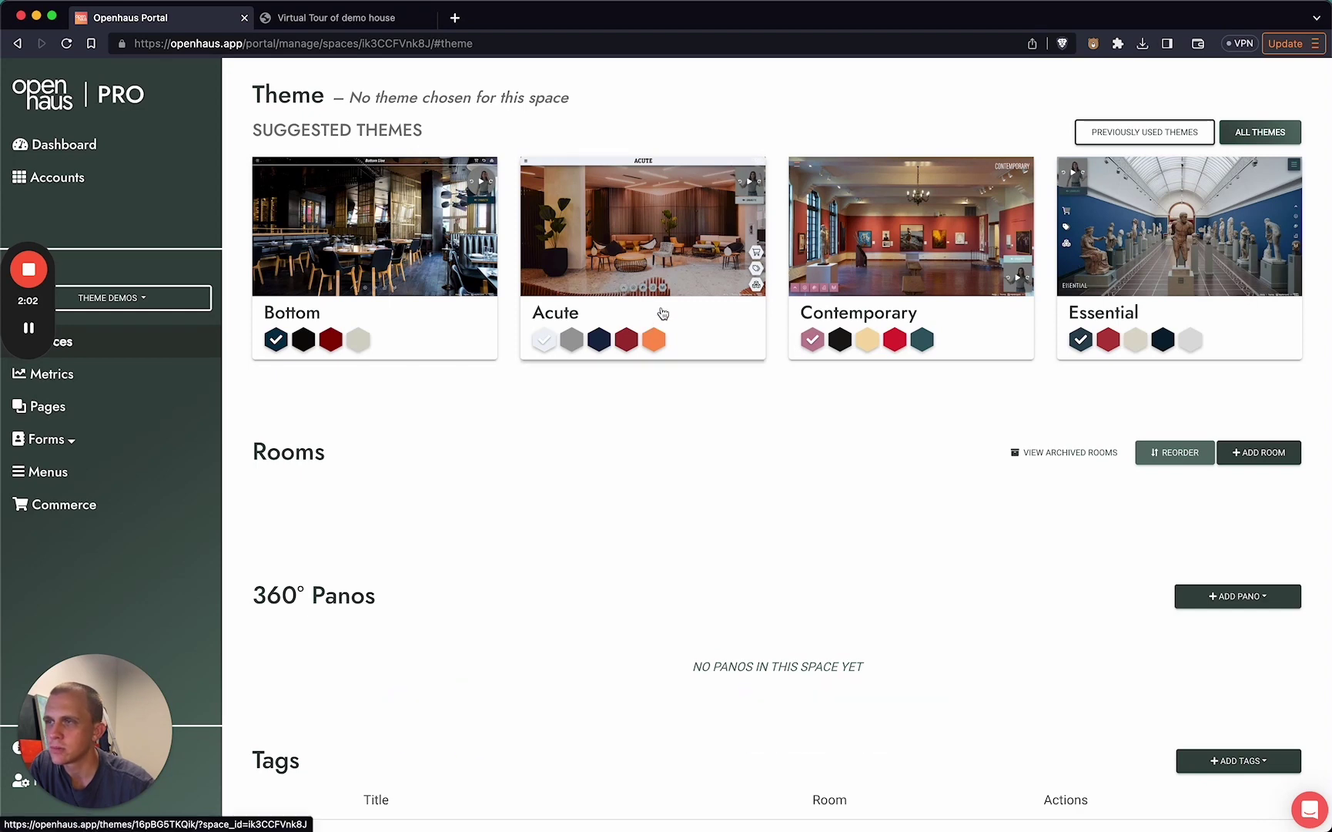
click(959, 235)
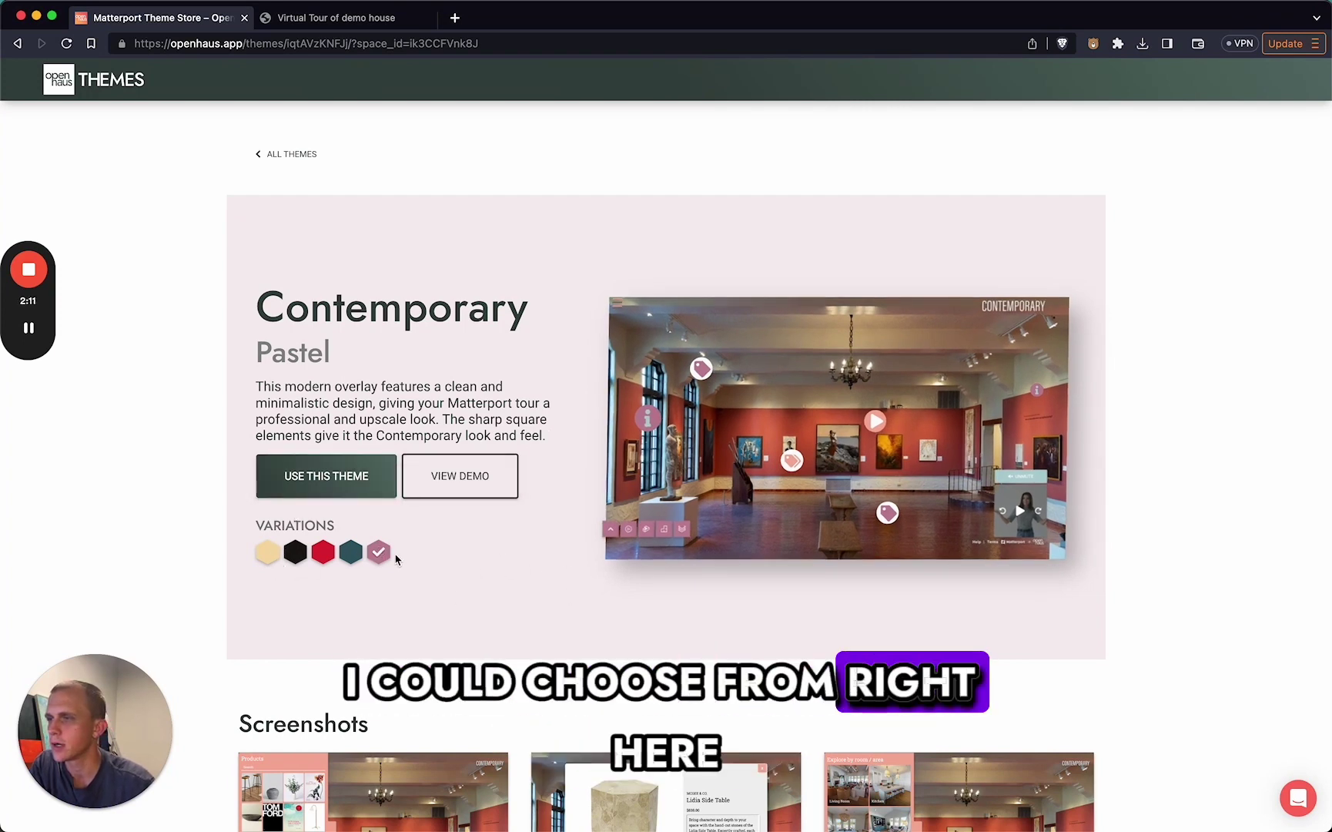
click(318, 483)
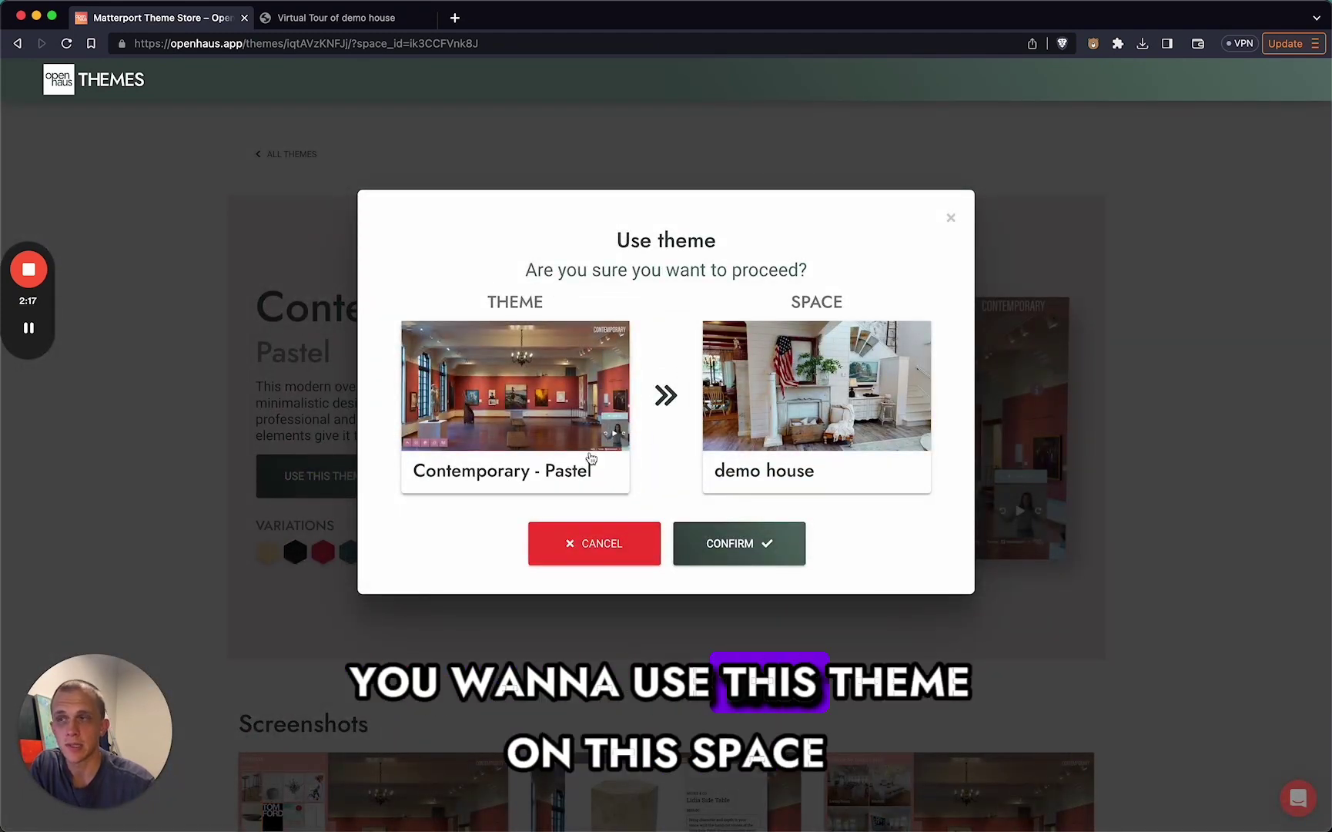
click(748, 540)
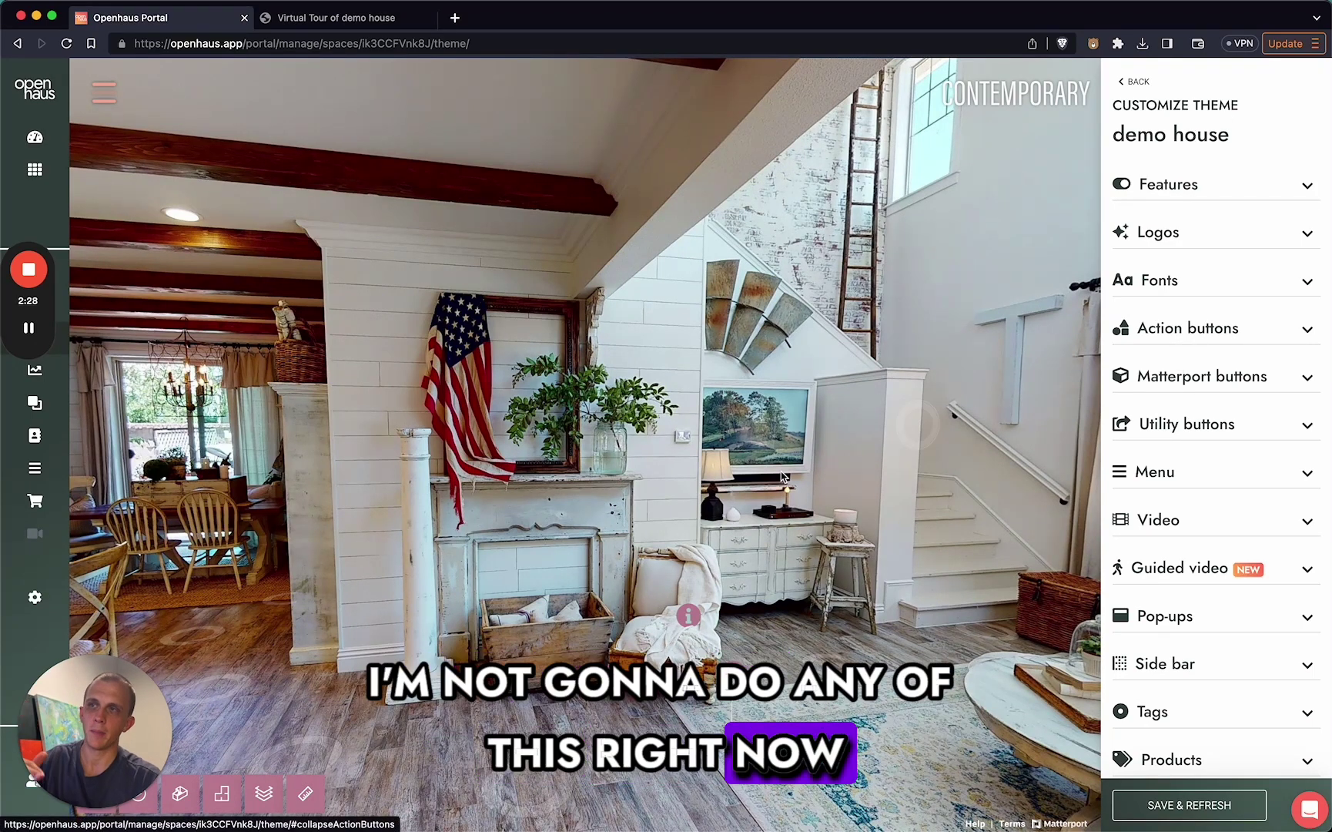
Examine the theme customization options for the demo house, including its features and logos, and return to the space's management page
drag(721, 489, 703, 465)
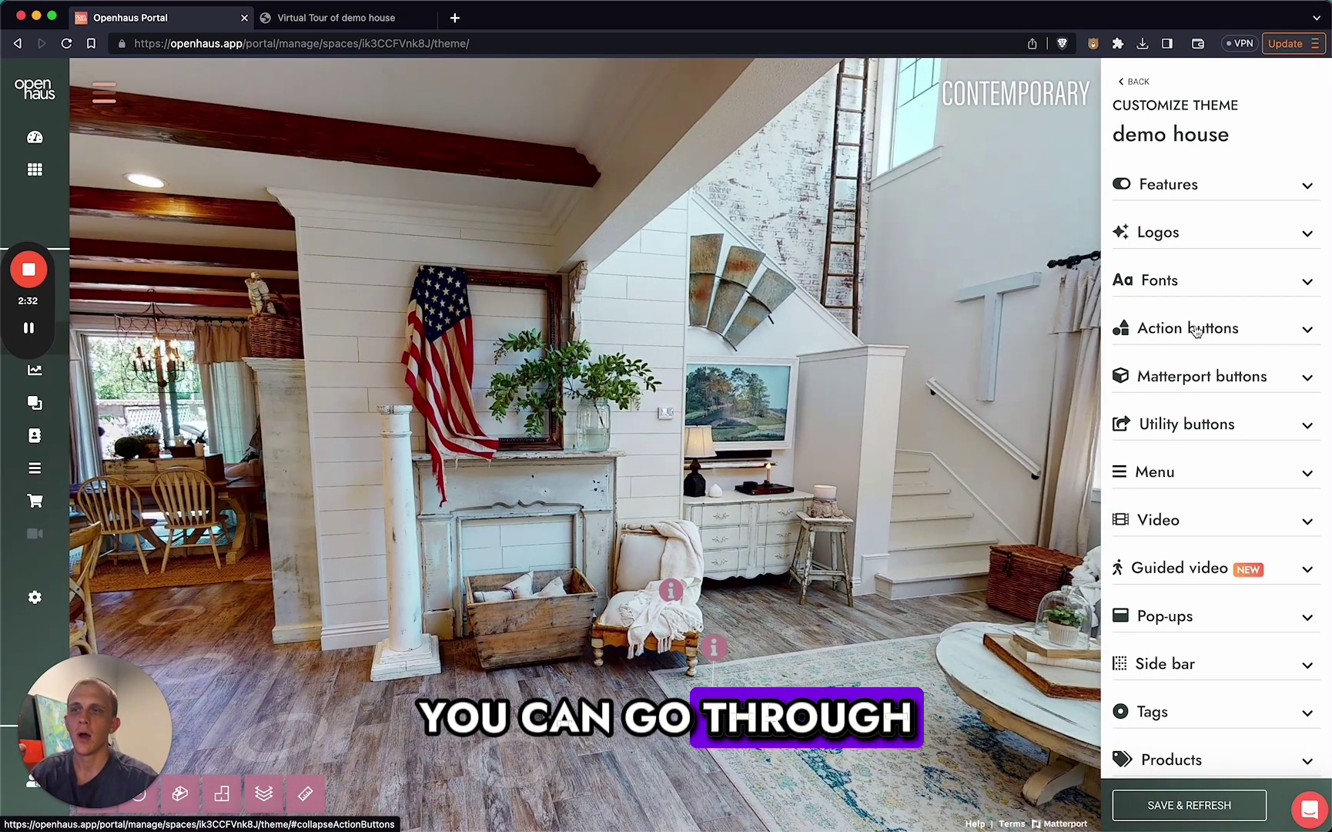
scroll(1196, 330, down, 3)
scroll(1196, 330, up, 3)
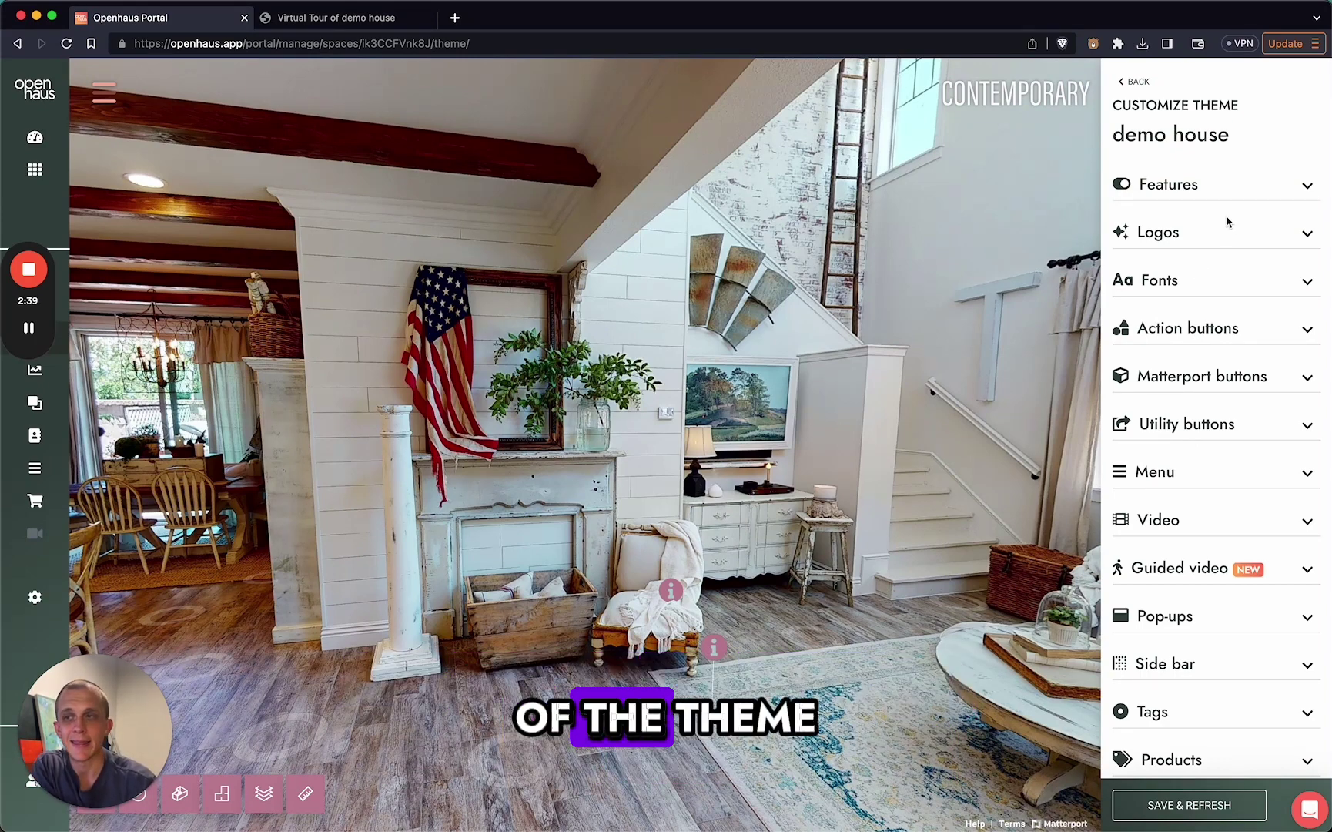
click(1196, 189)
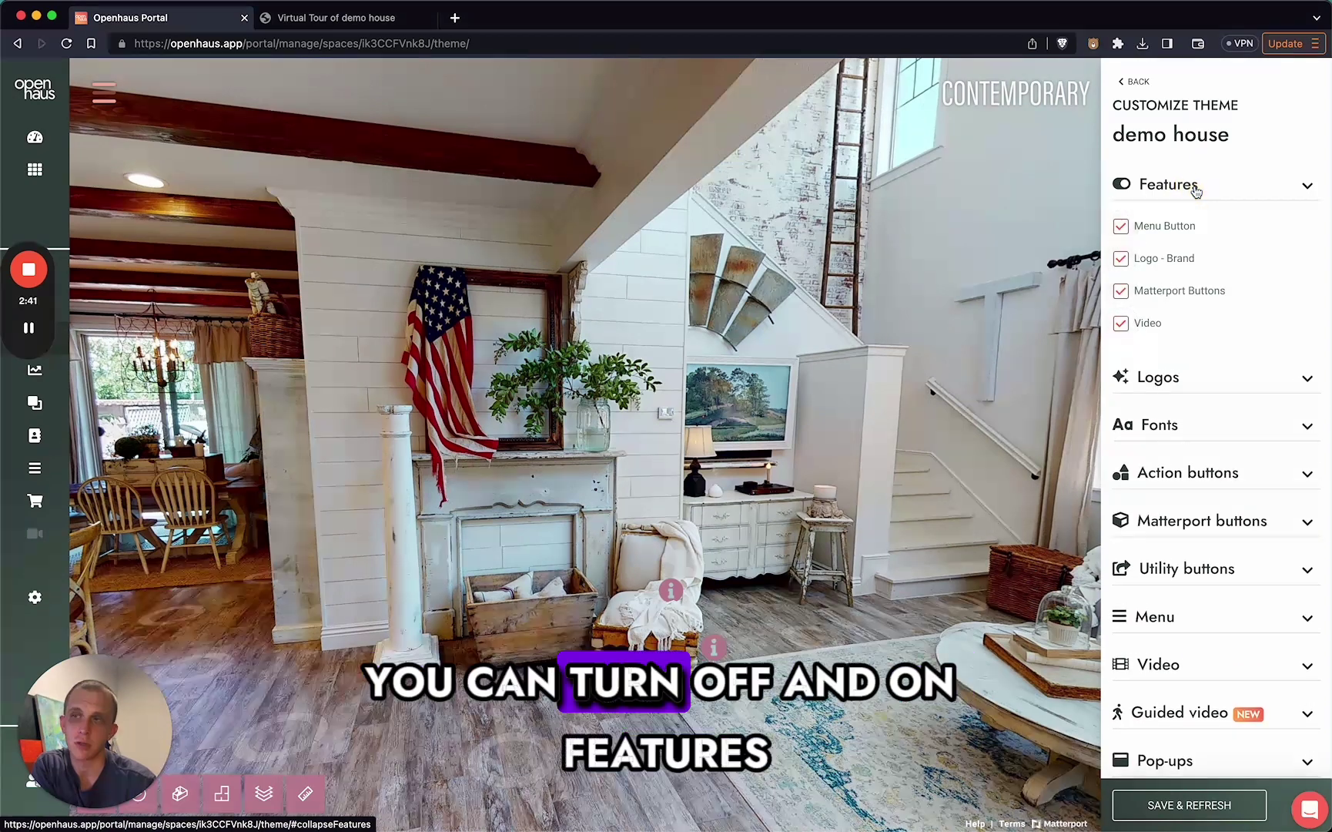
click(1194, 186)
click(1183, 235)
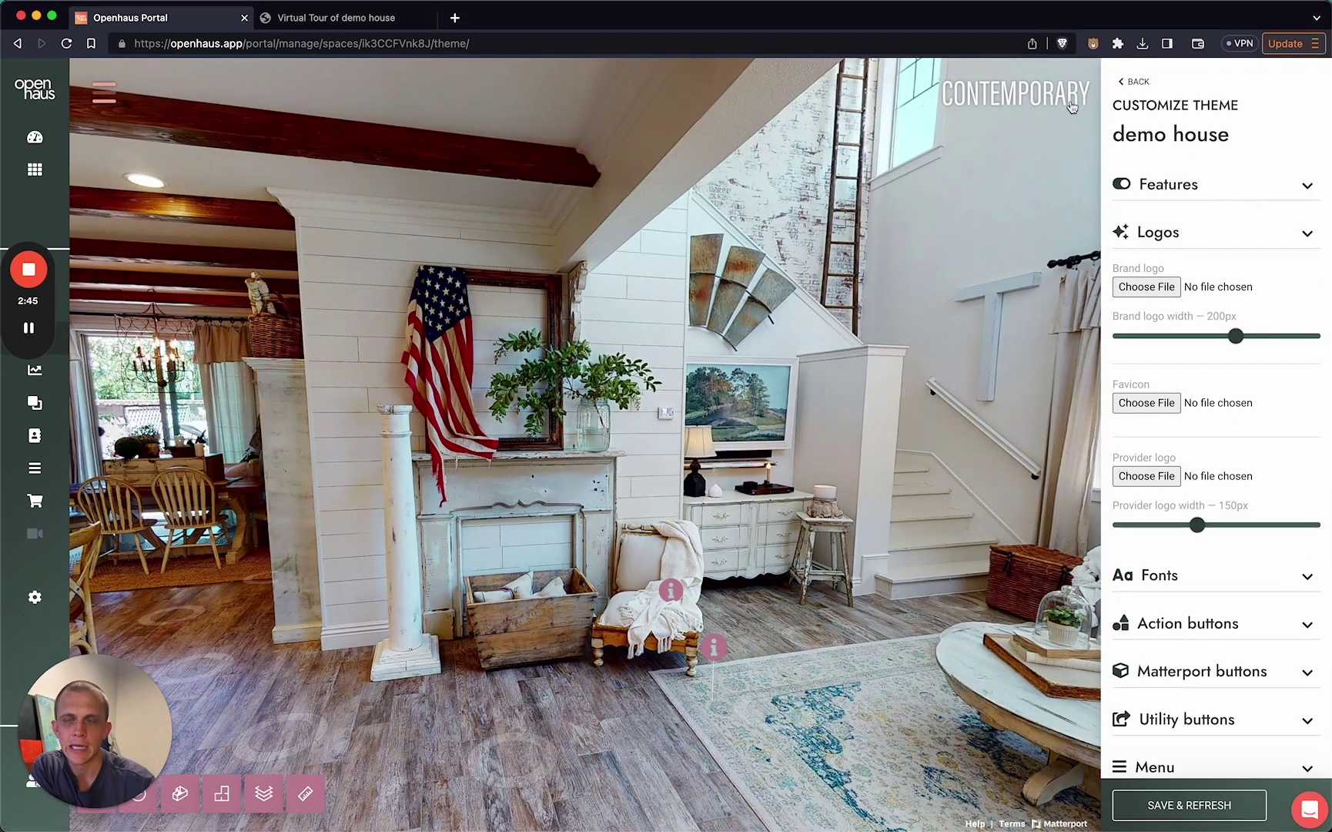
click(1194, 251)
scroll(1174, 339, down, 2)
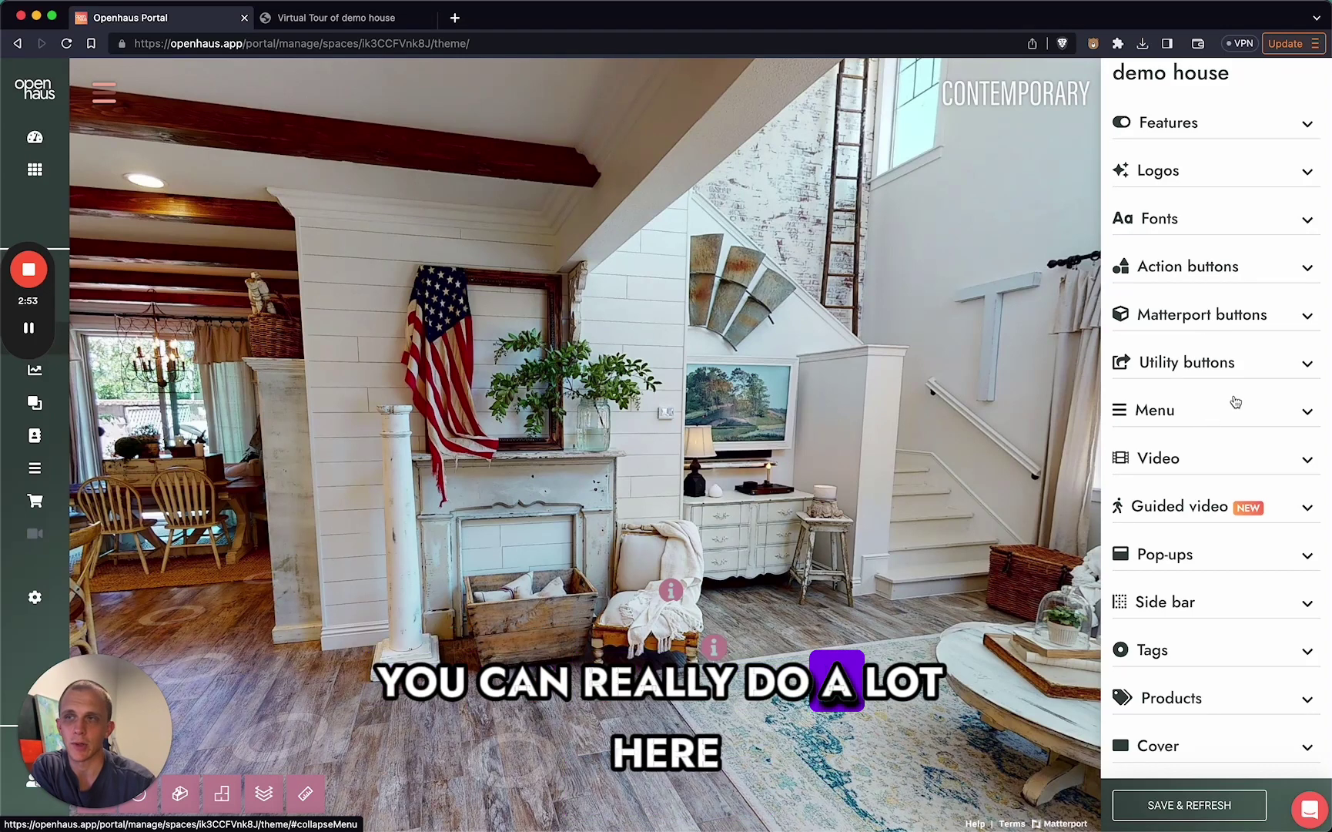
scroll(1174, 202, up, 2)
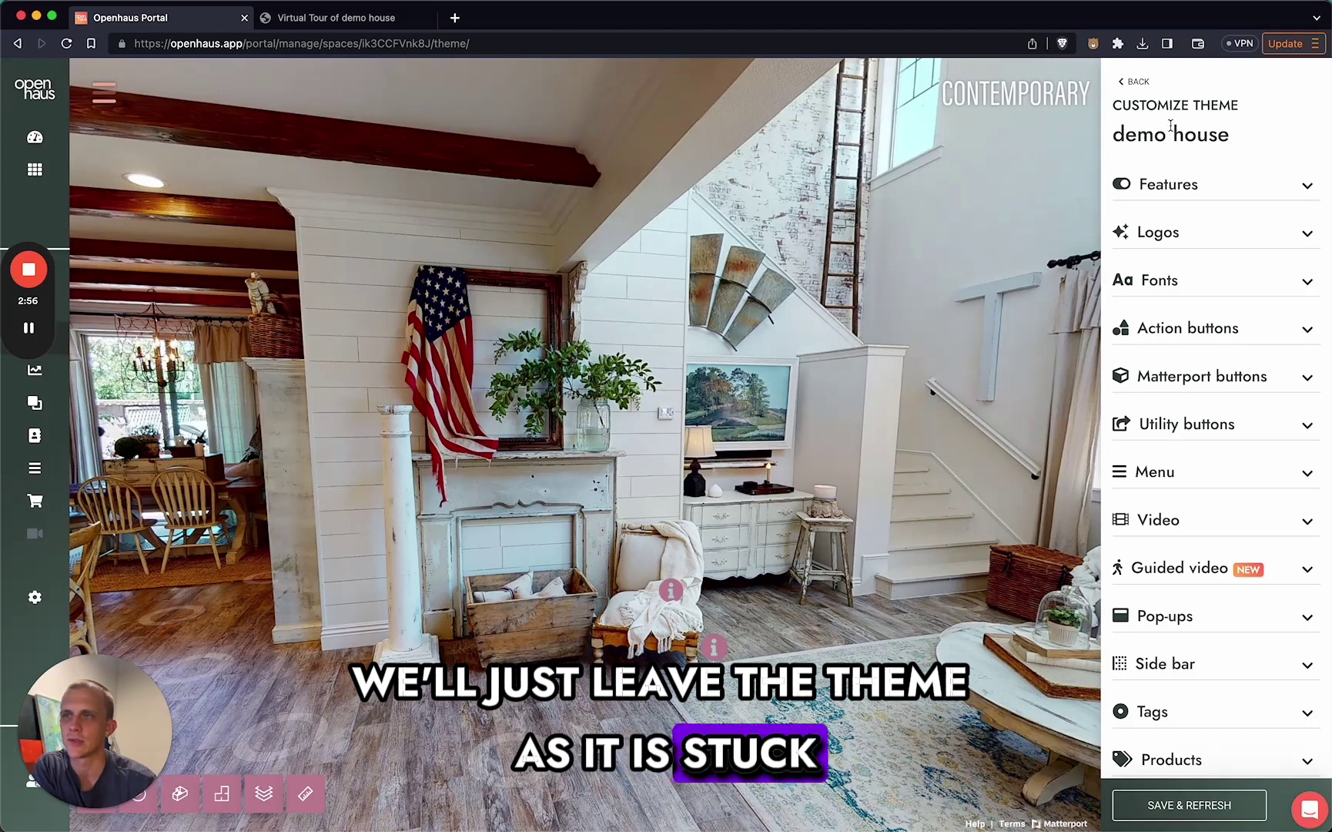
click(1136, 85)
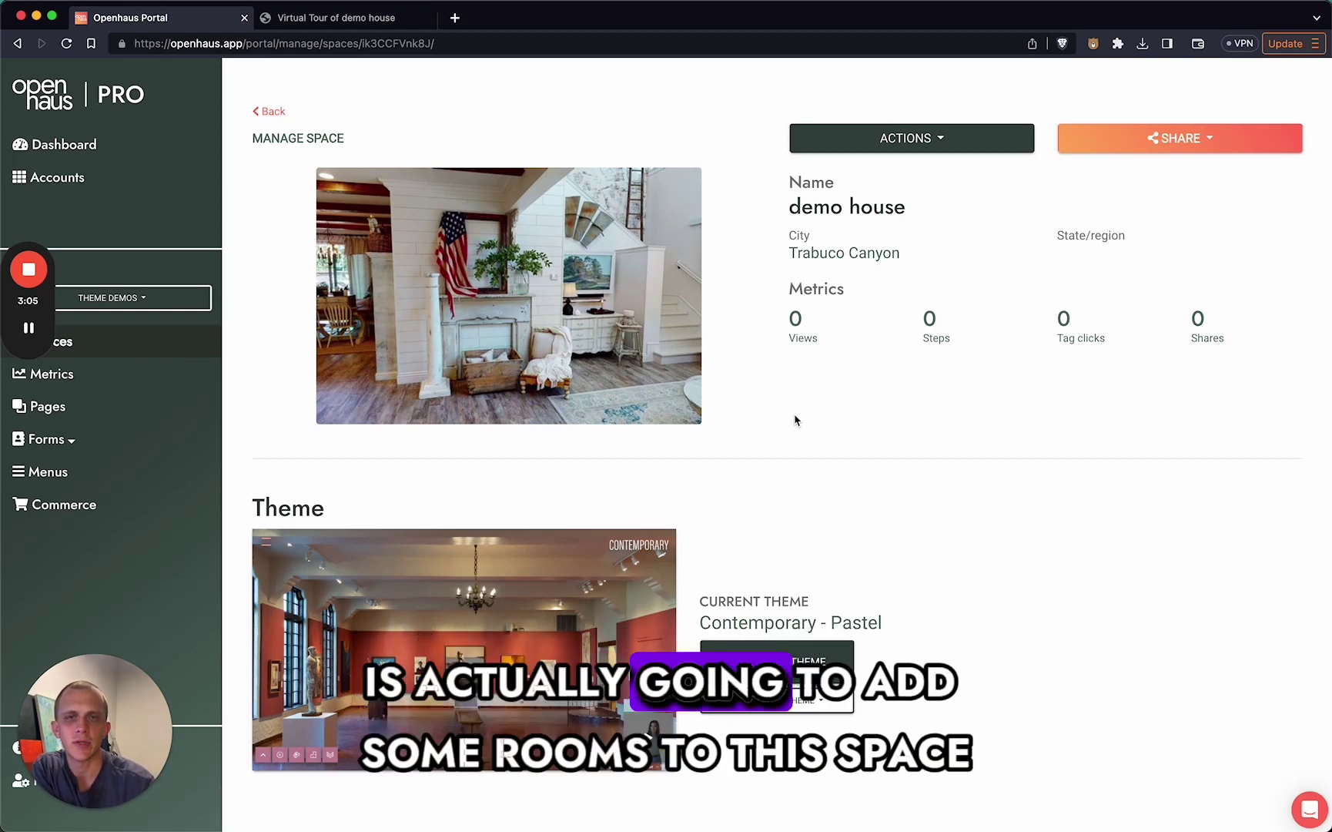
Add a room named Entry to the demo house, using the current view as thumbnail and start location, and finish the space
scroll(795, 420, down, 1)
scroll(796, 420, down, 5)
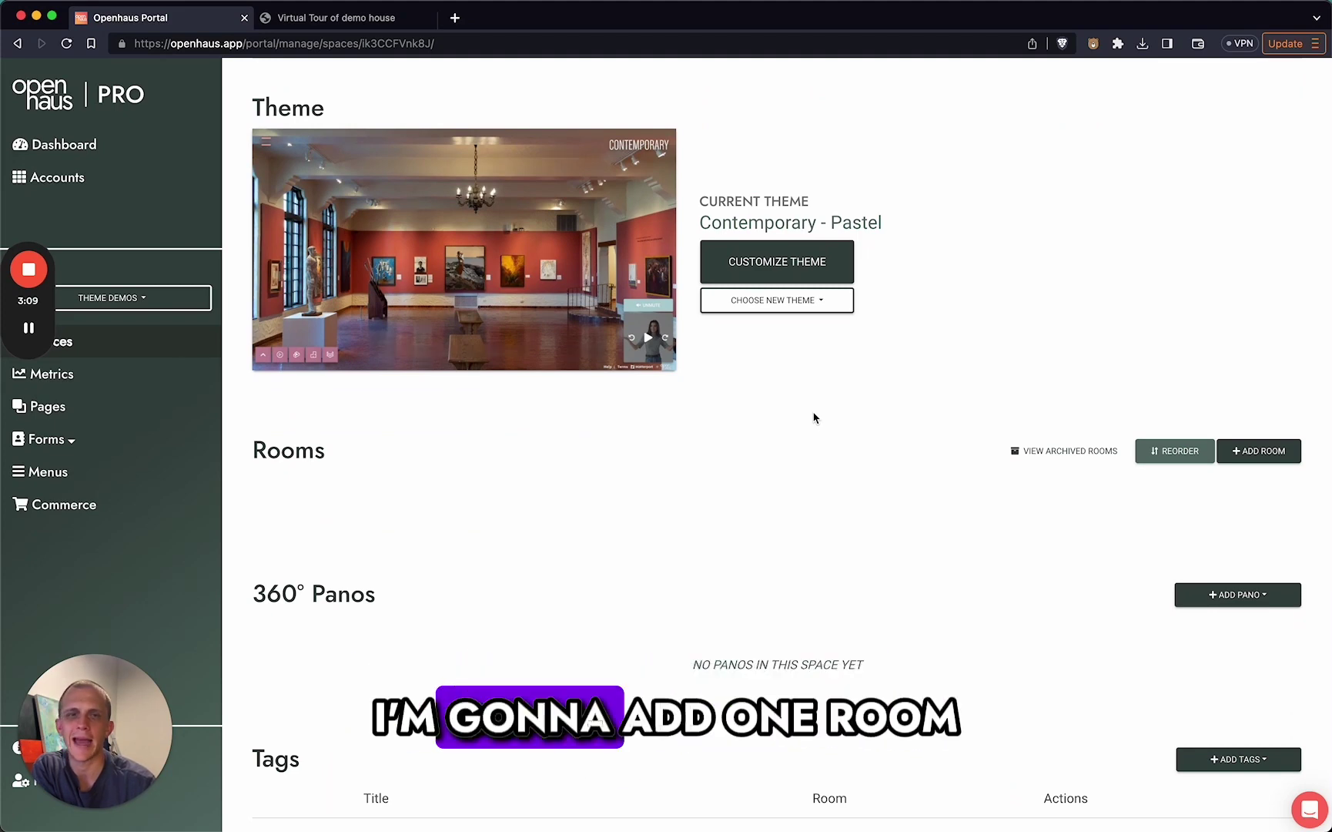
click(1260, 451)
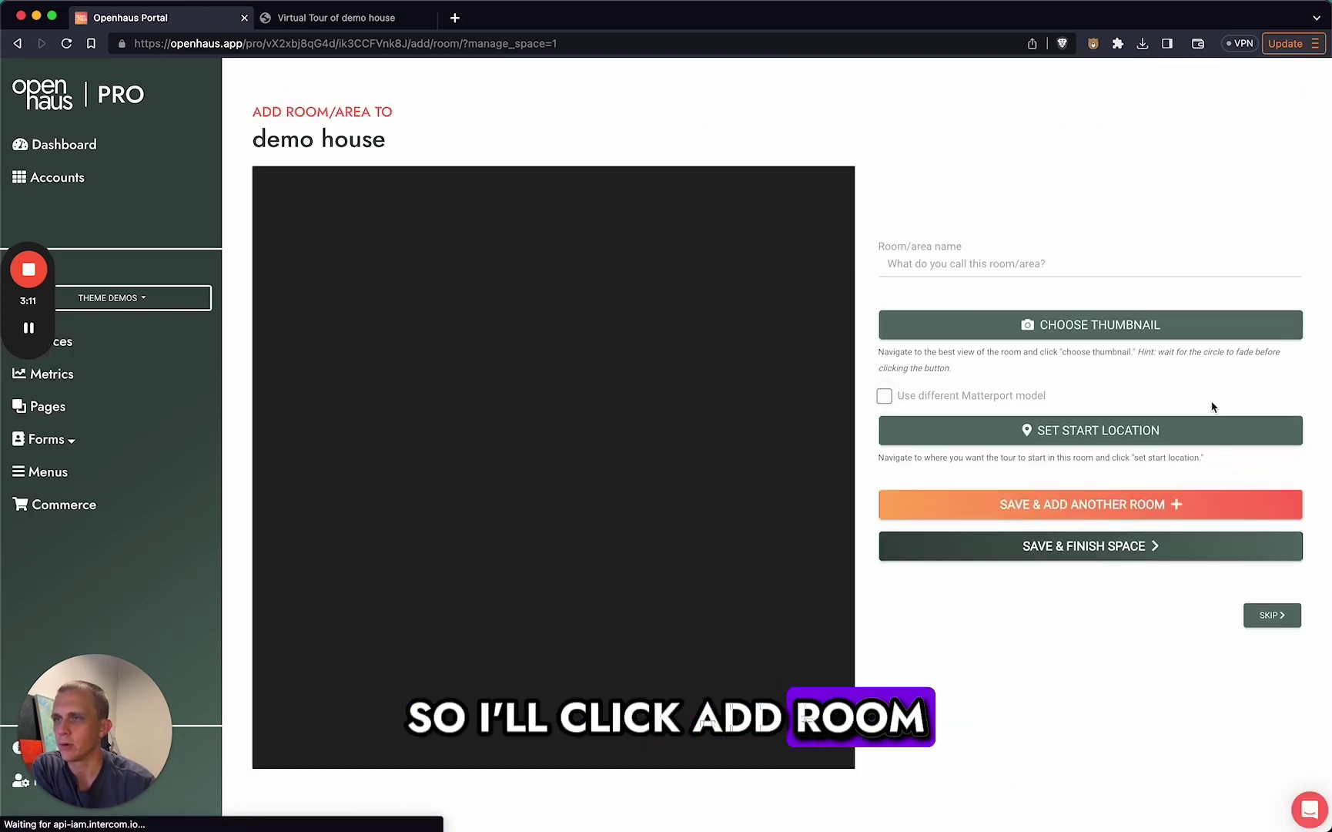
click(969, 258)
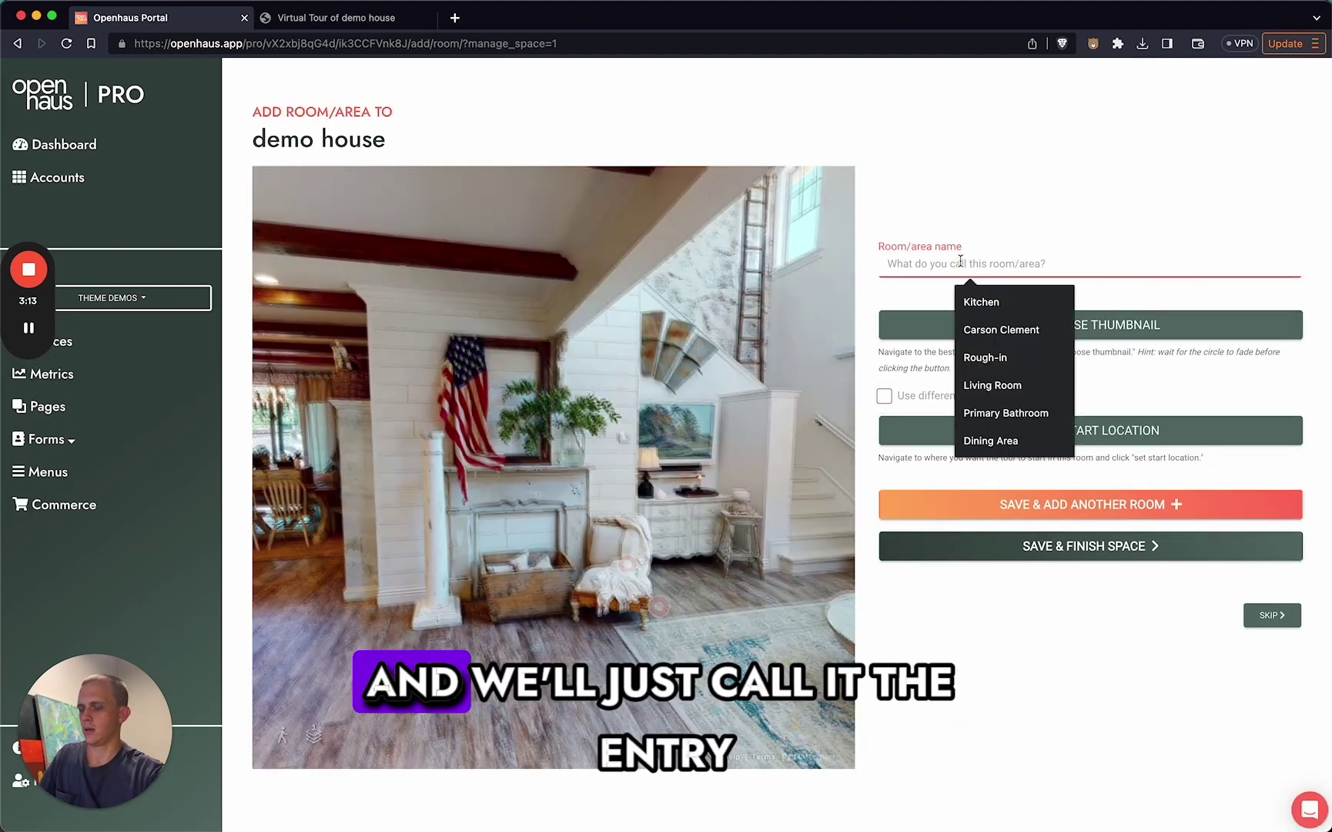
text(Entry)
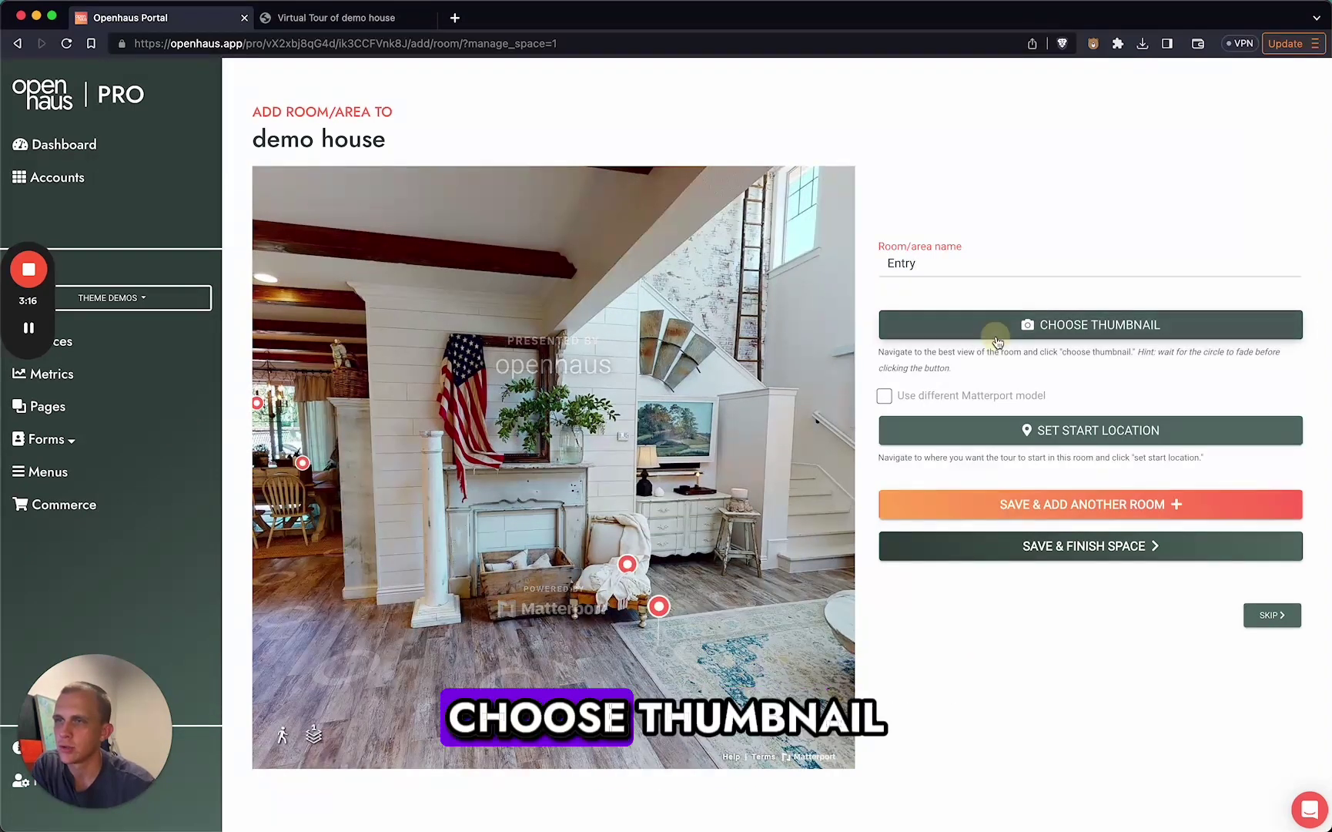
click(992, 322)
click(977, 540)
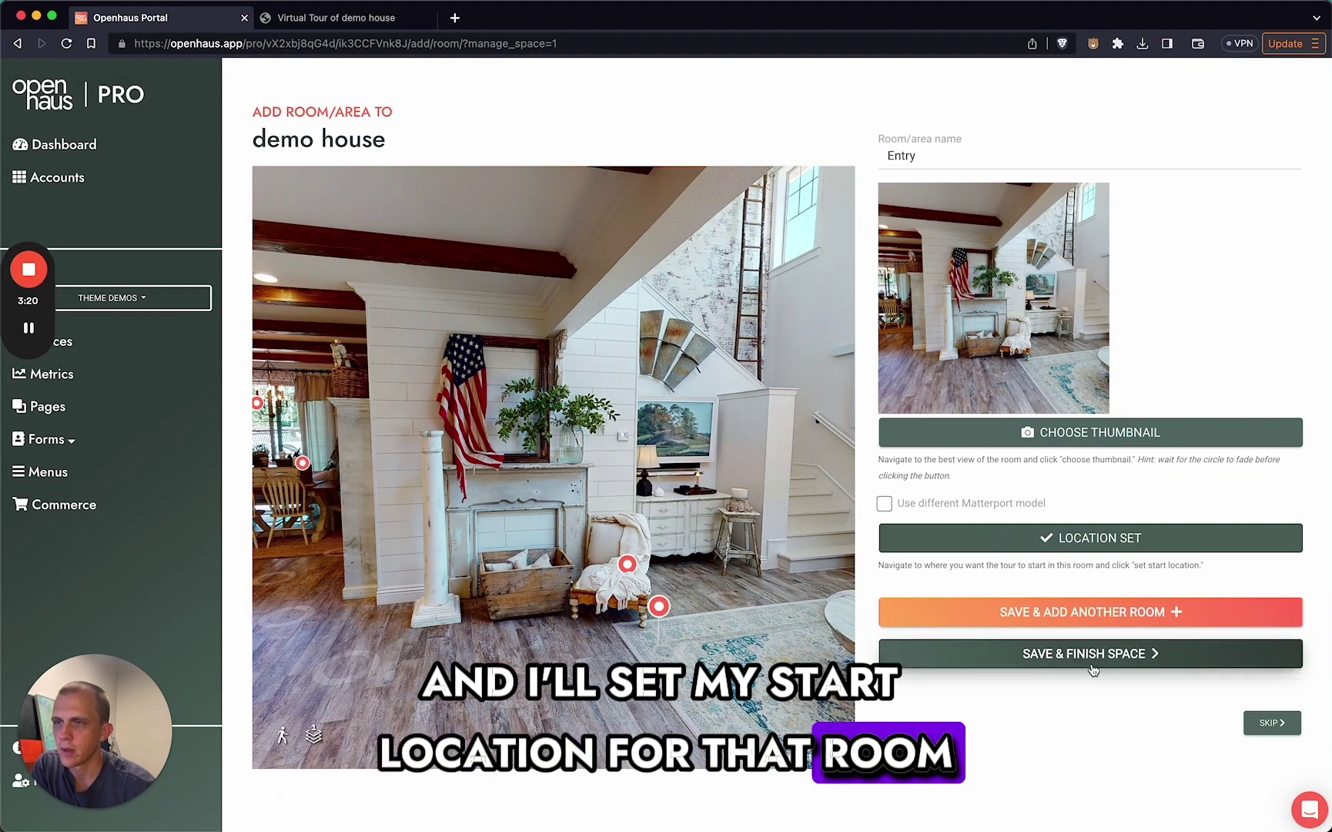
click(1165, 669)
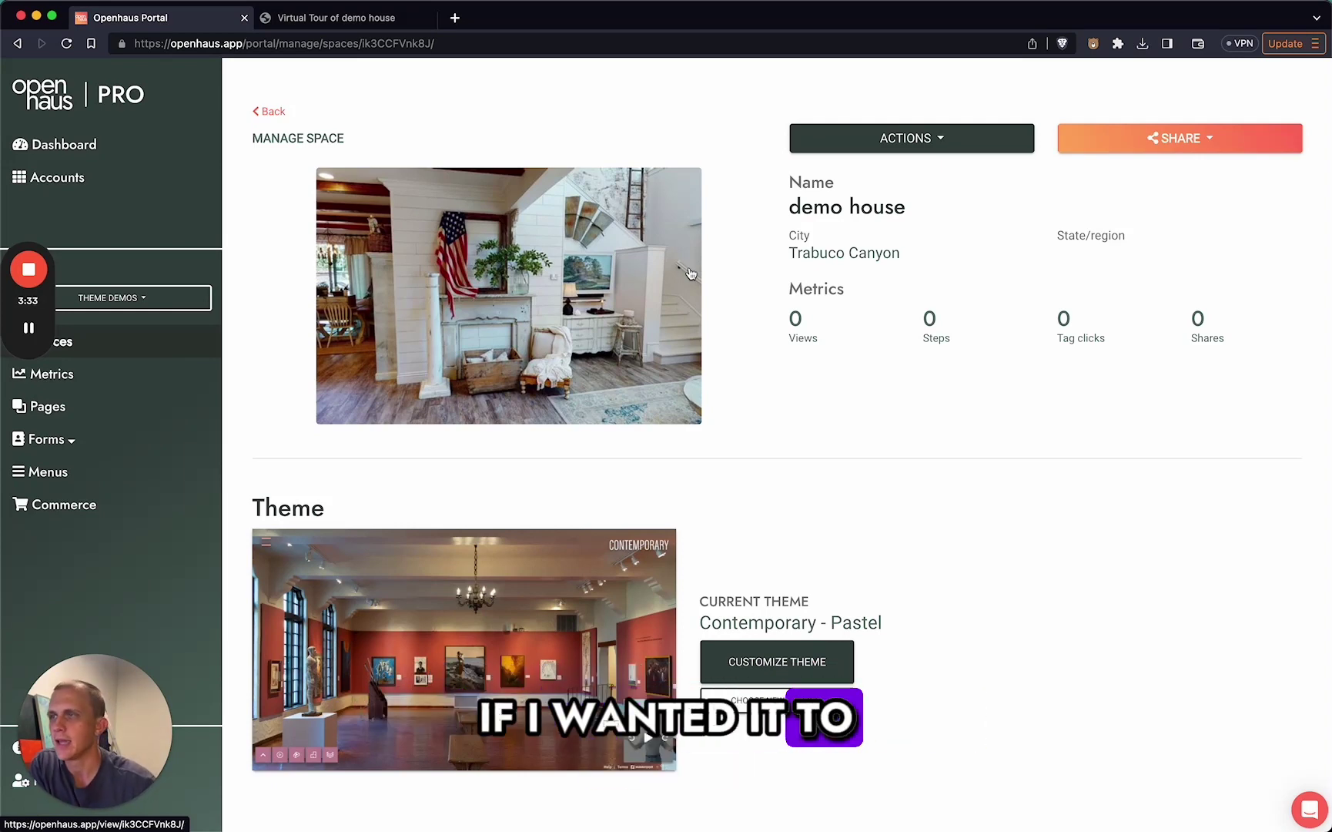
Open the demo house's live virtual tour and look around the living area
click(579, 294)
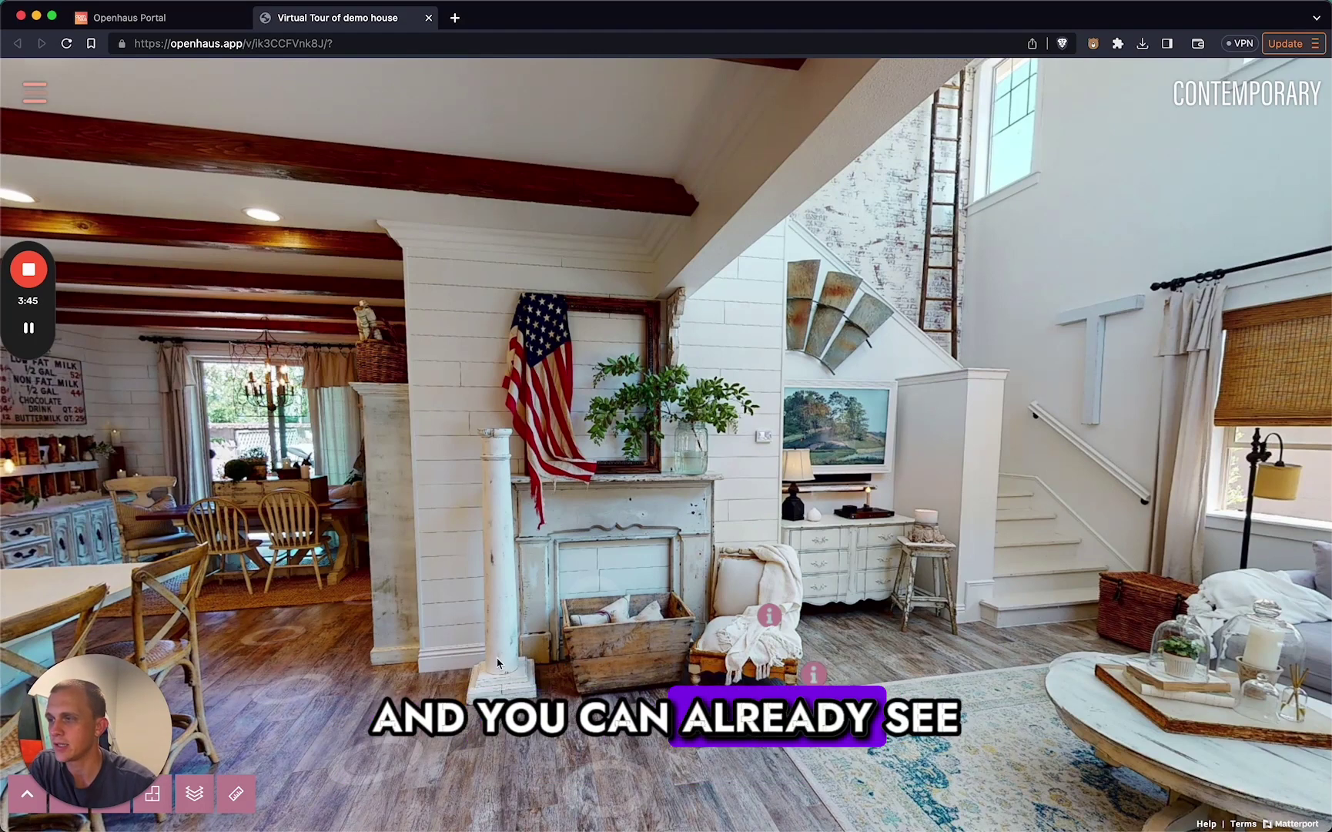
drag(109, 733, 108, 623)
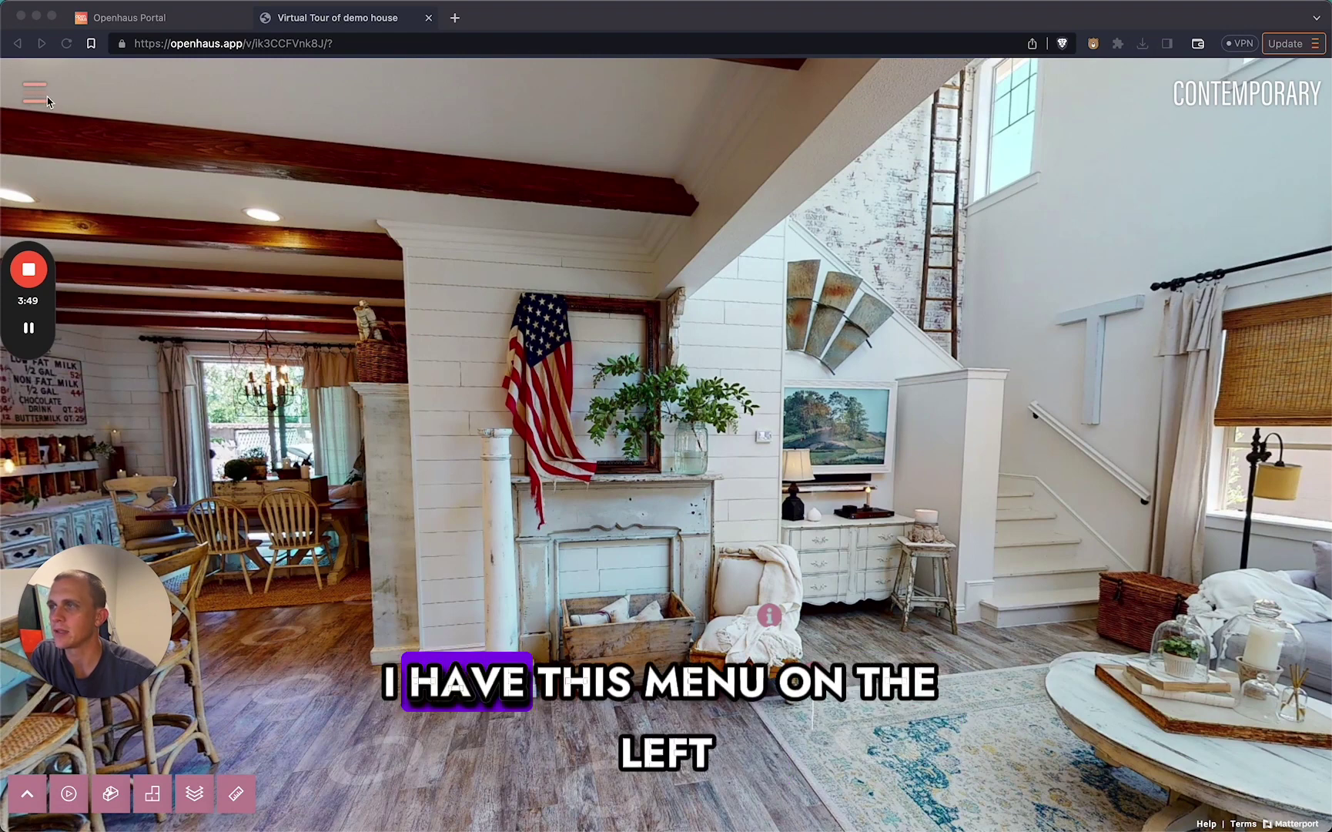
click(486, 404)
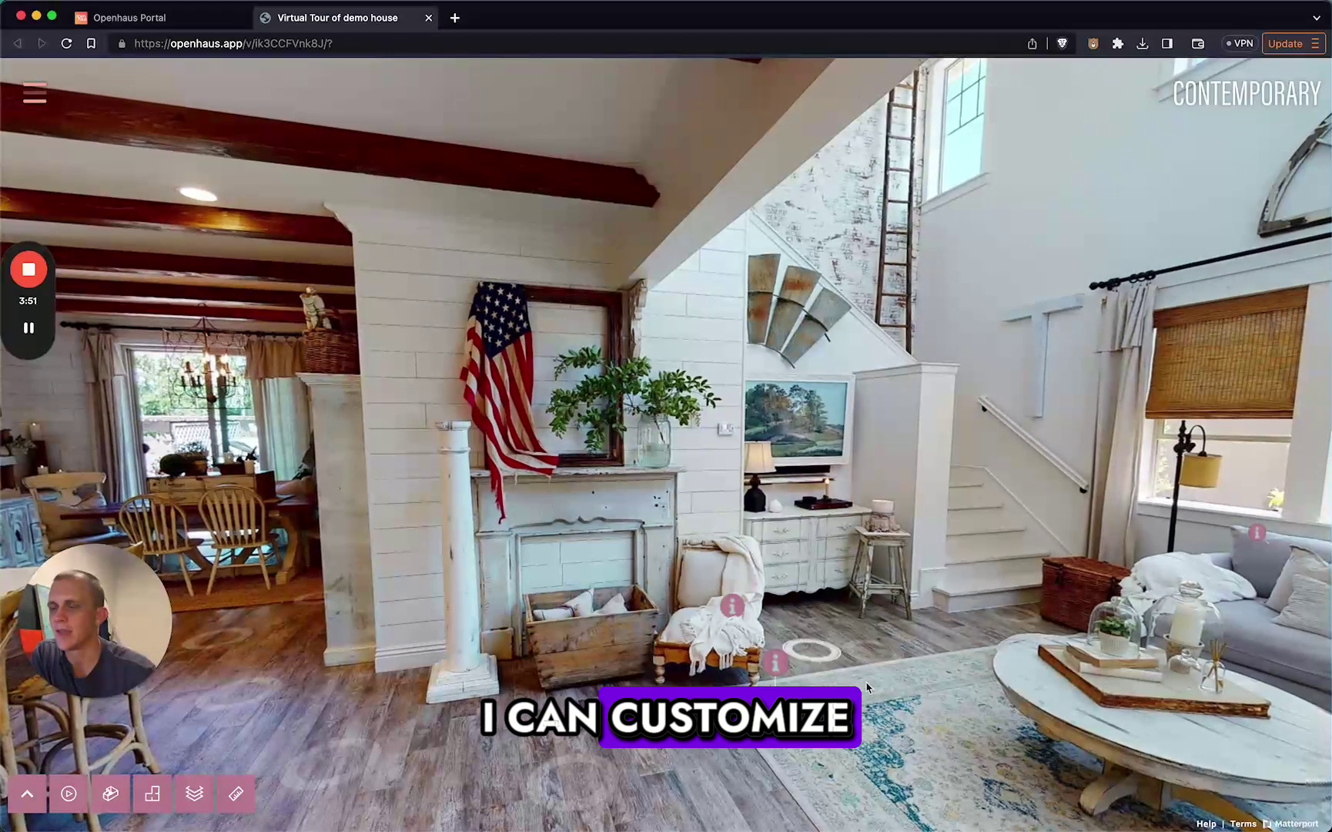
Open the info tag on the living area rug, browse its attached images, and close its pop-up
click(776, 660)
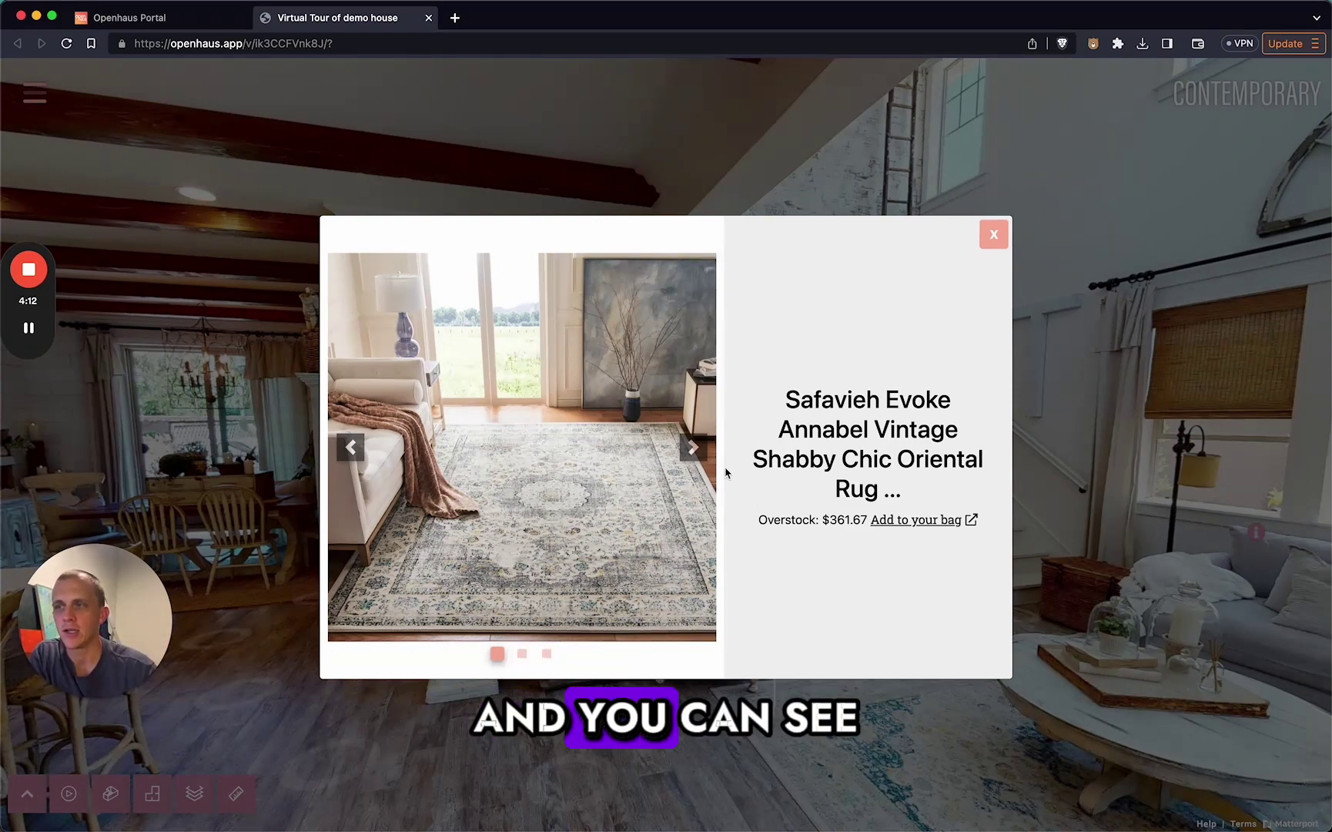
click(693, 450)
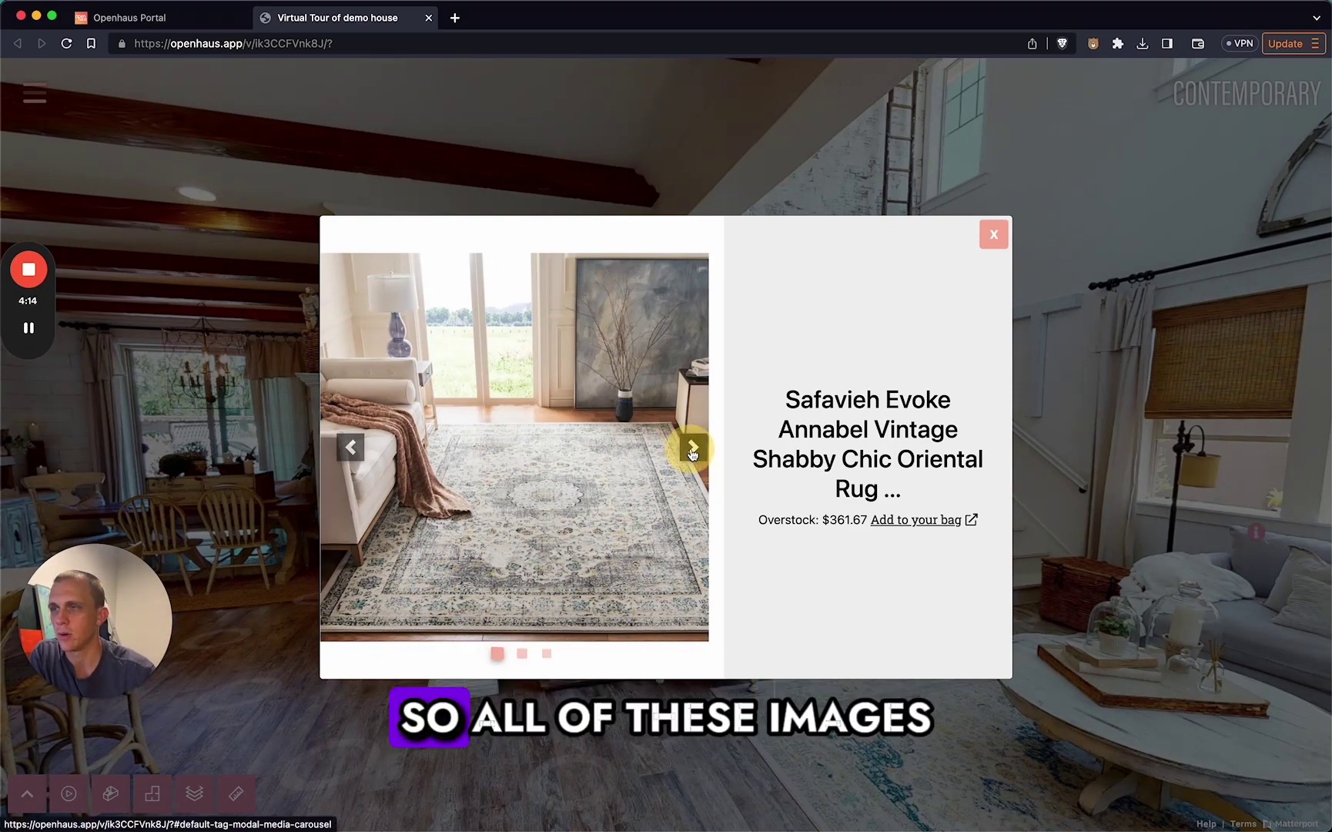
click(693, 451)
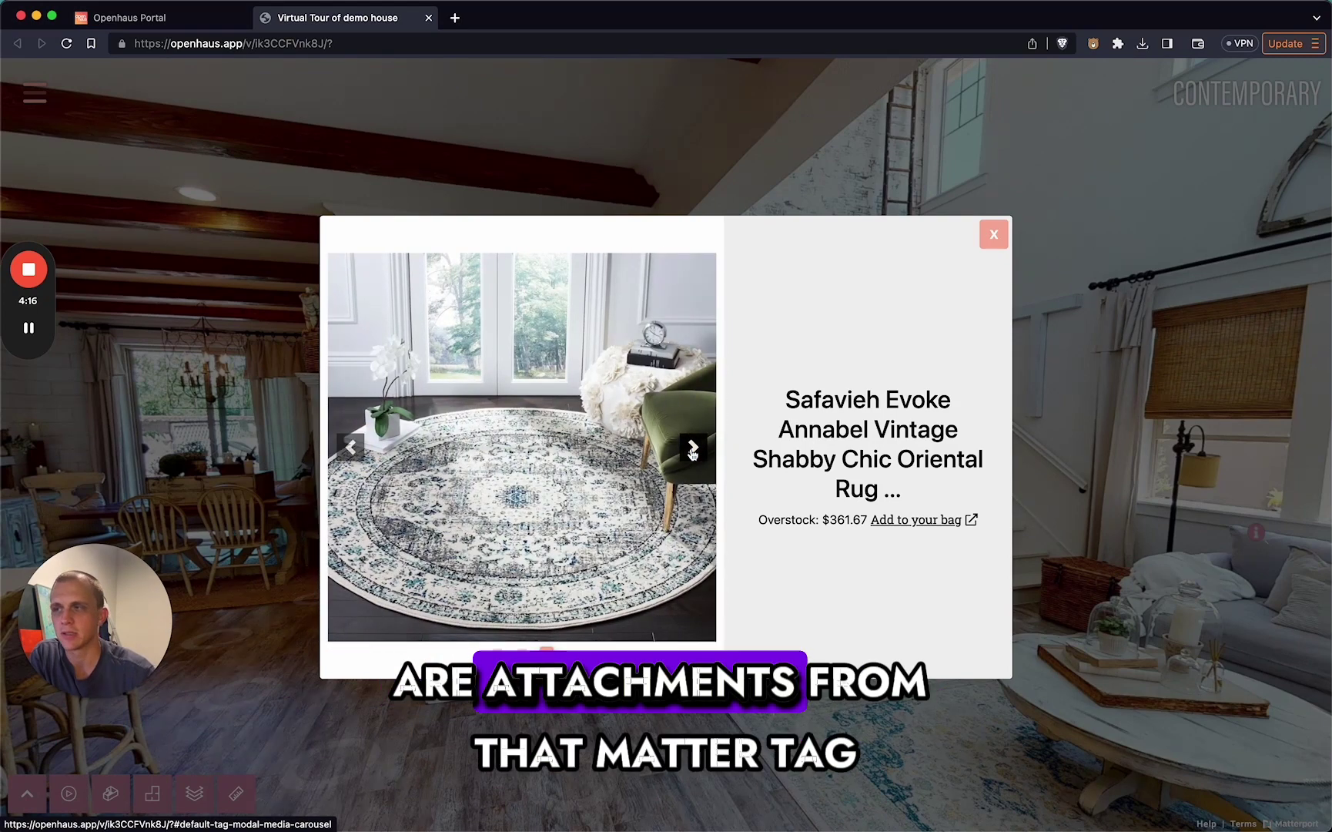
click(692, 449)
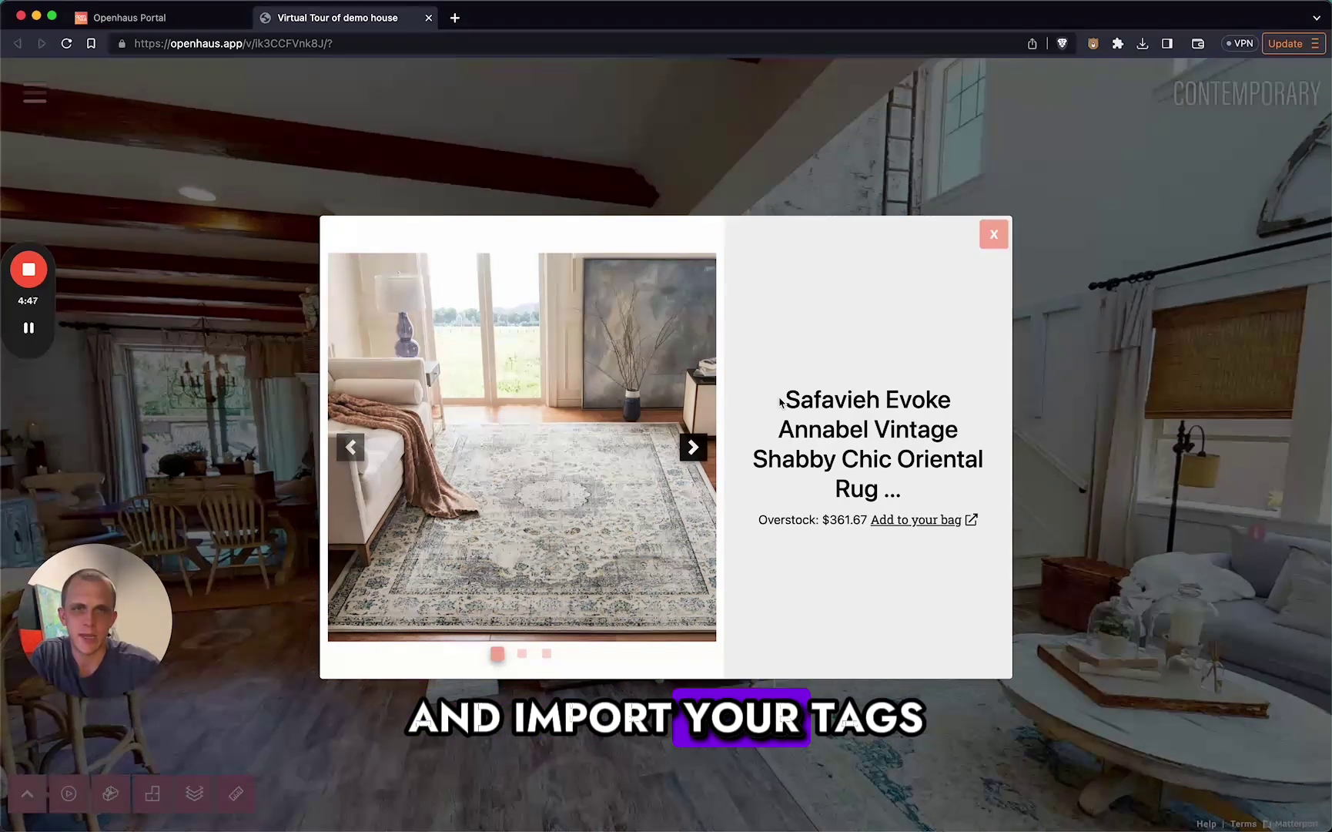
click(994, 234)
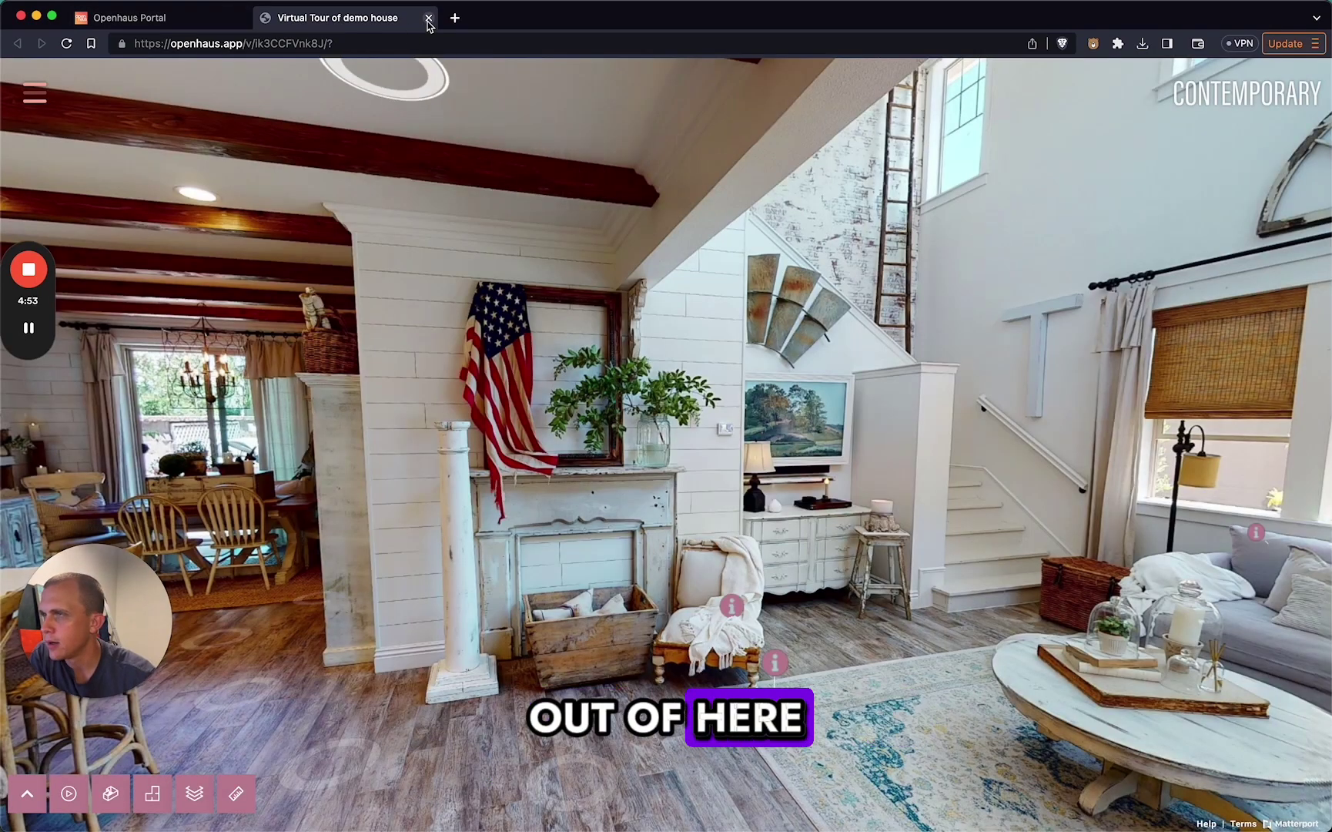
Back in the Openhaus Portal, import the Safavieh Evoke Annabel Vintage rug tag into the Entry room and exit the tag import
click(192, 17)
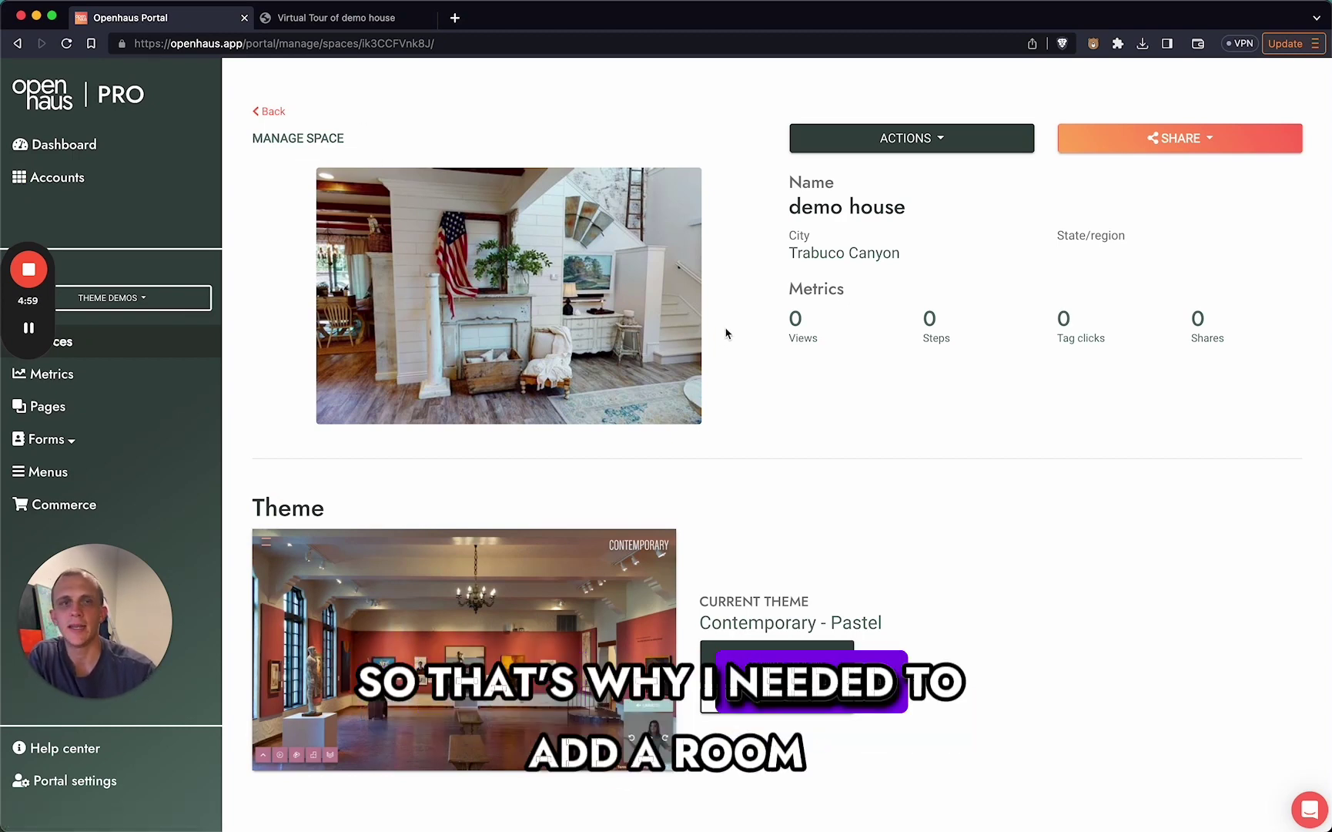
scroll(727, 332, down, 7)
scroll(726, 333, down, 1)
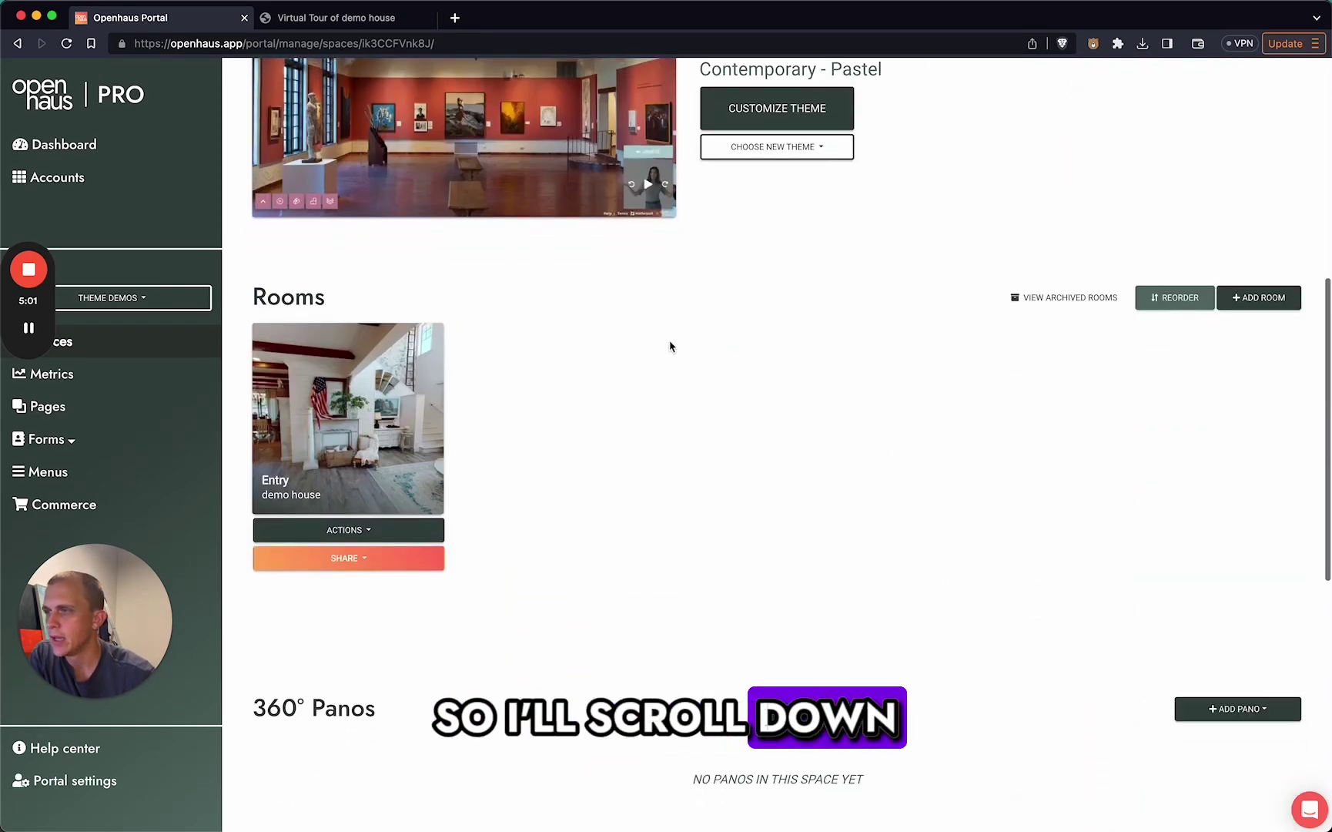
click(346, 530)
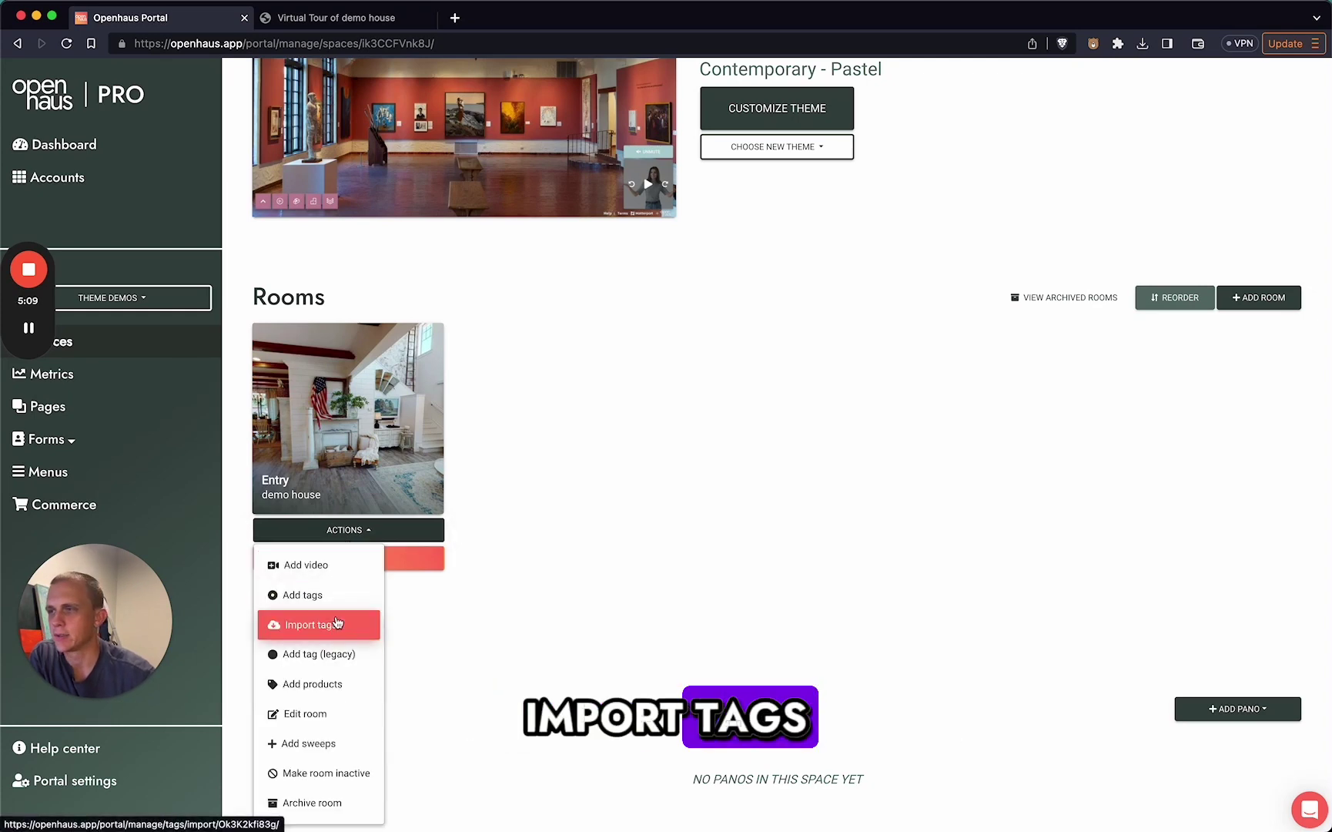
click(336, 624)
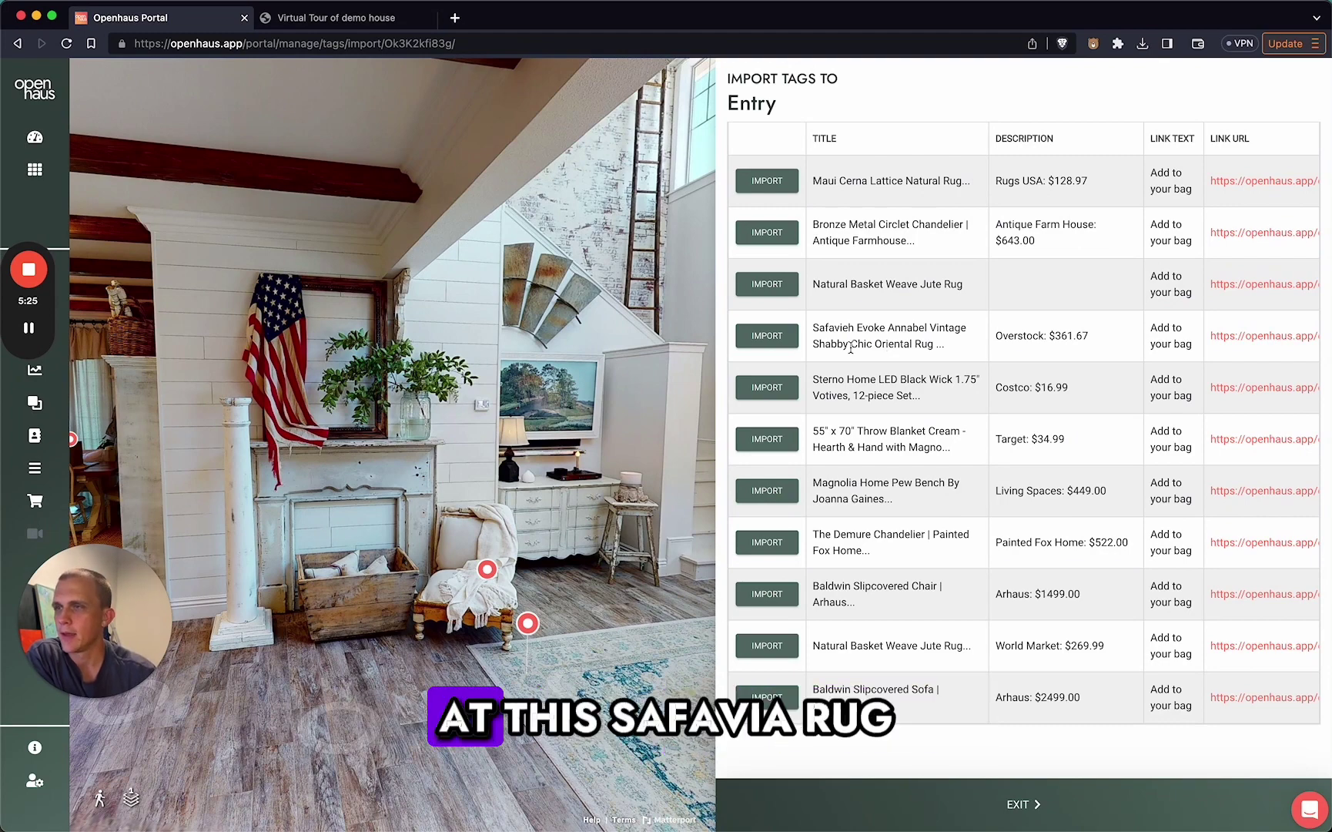
click(777, 339)
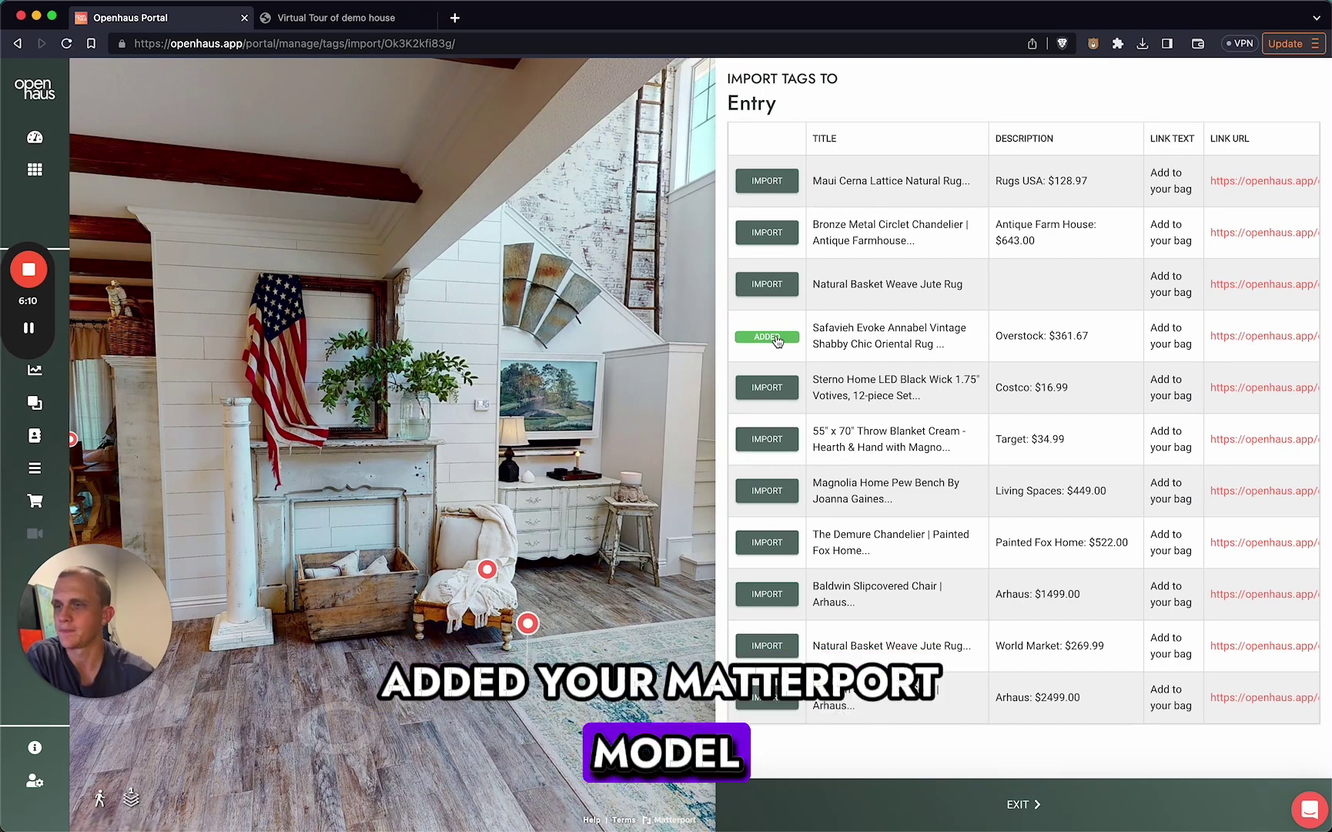
click(1019, 805)
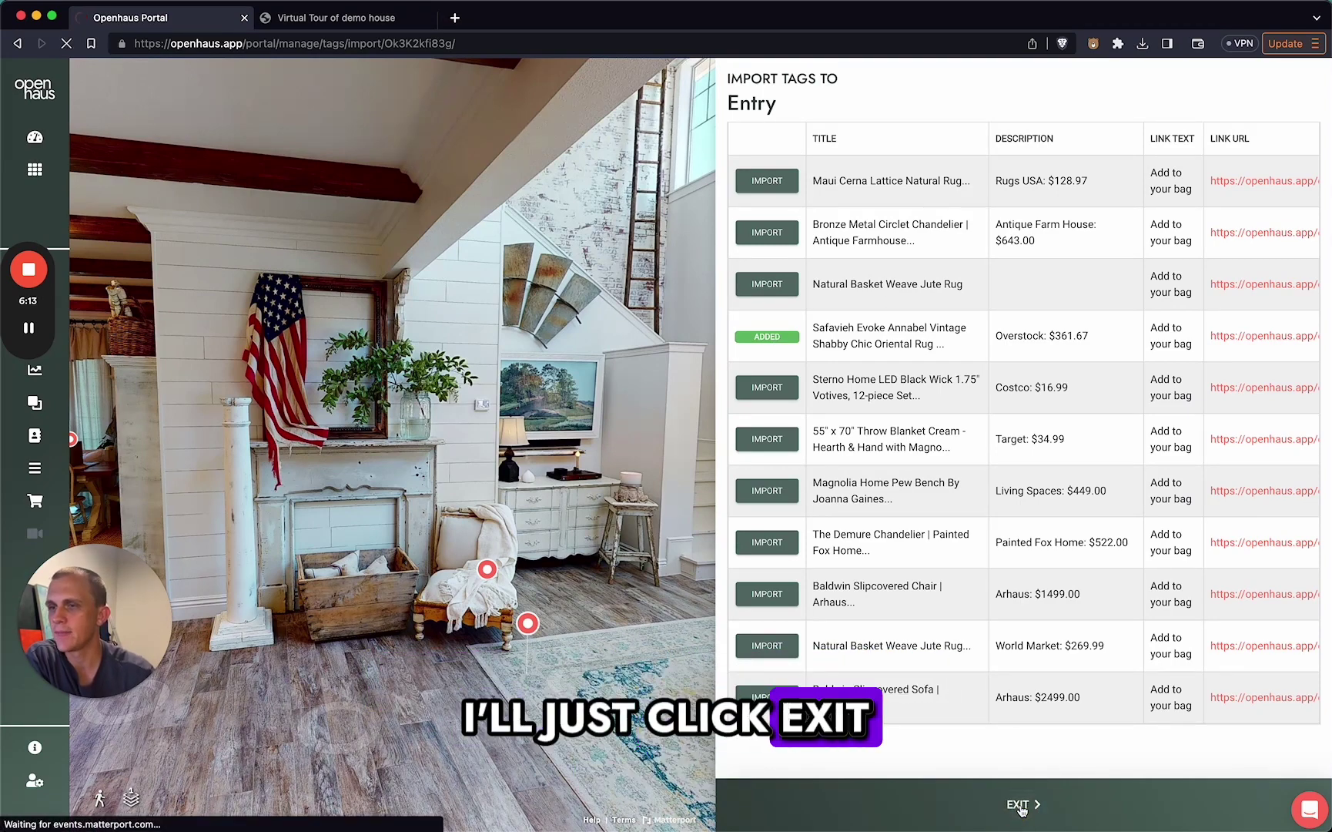
Open the imported Safavieh rug tag for editing and add "AWESOME:" to the beginning of its title
scroll(960, 720, down, 6)
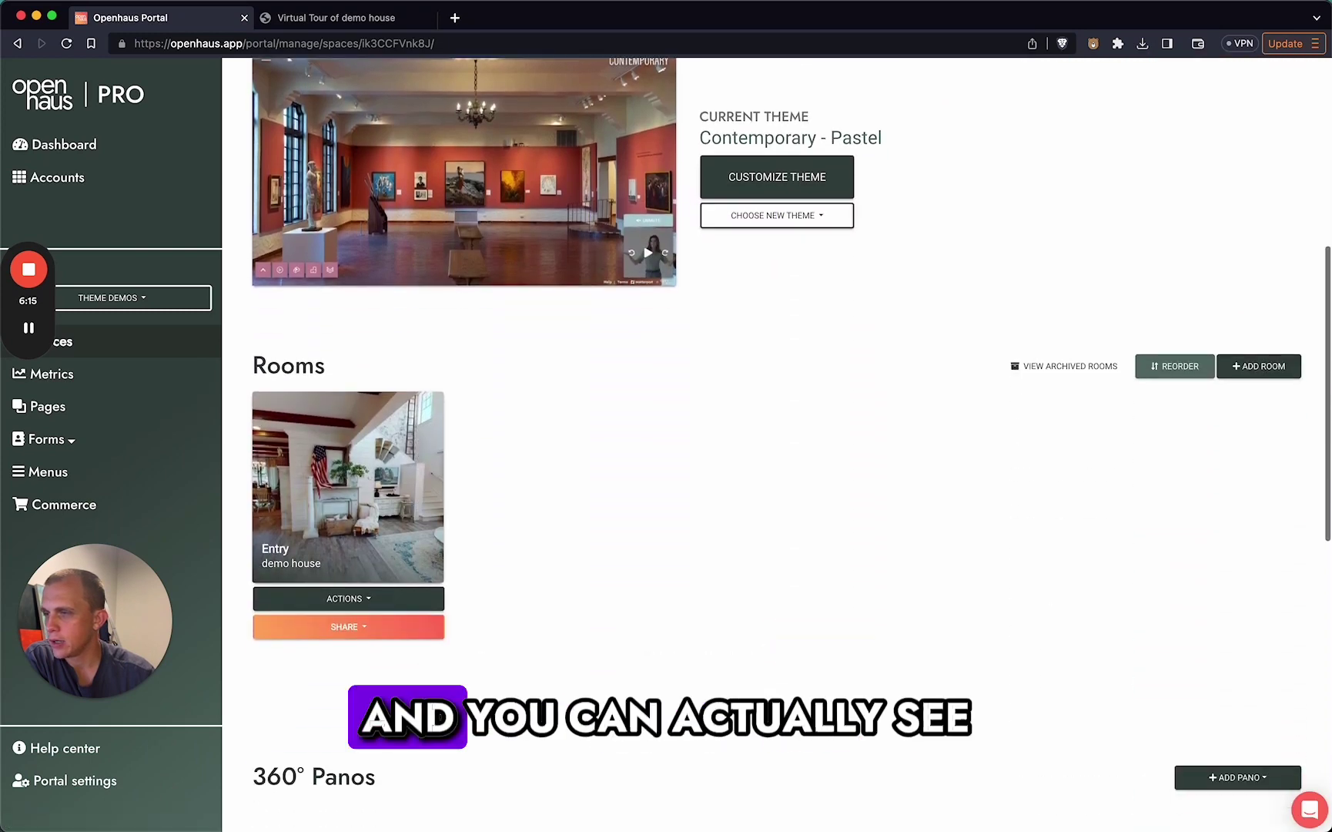
scroll(708, 672, down, 8)
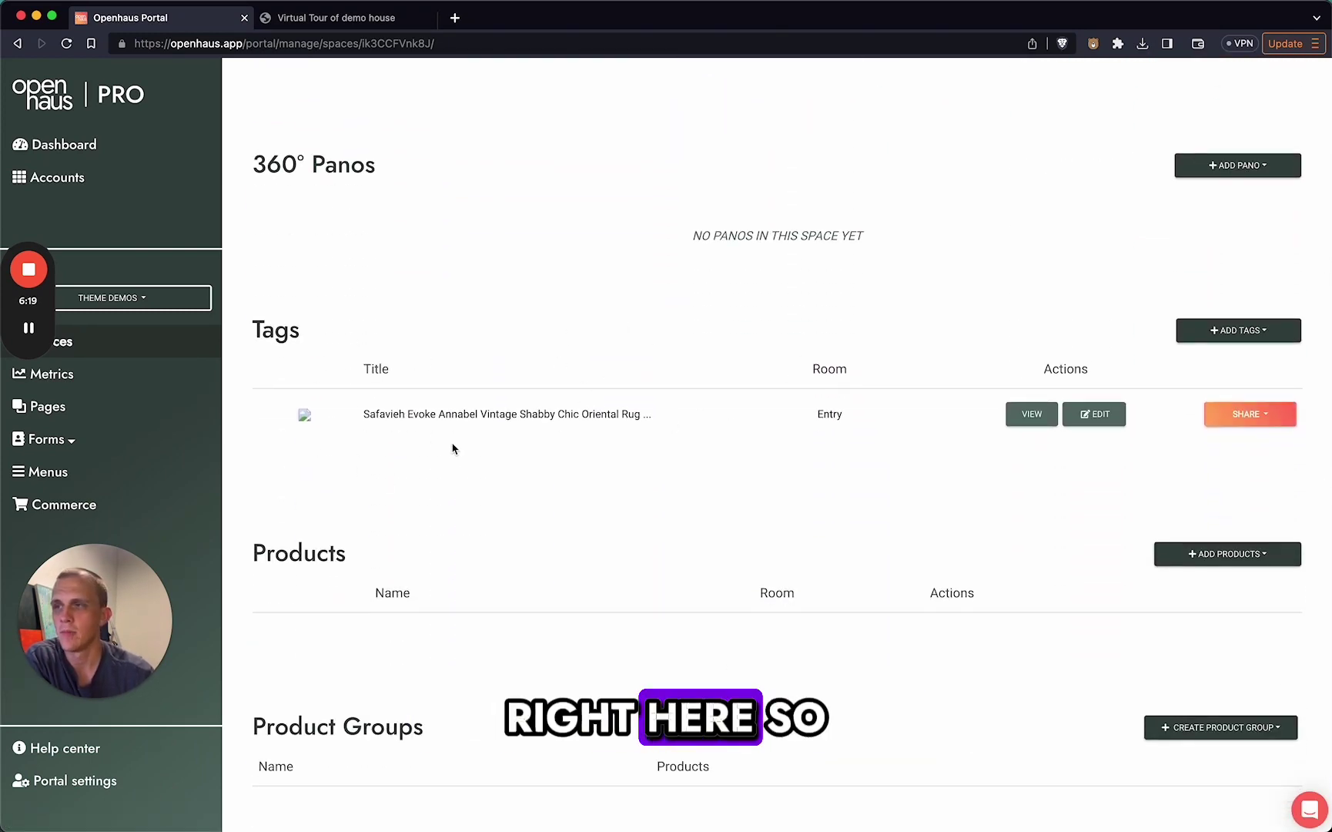
scroll(1029, 337, down, 1)
scroll(1038, 346, up, 2)
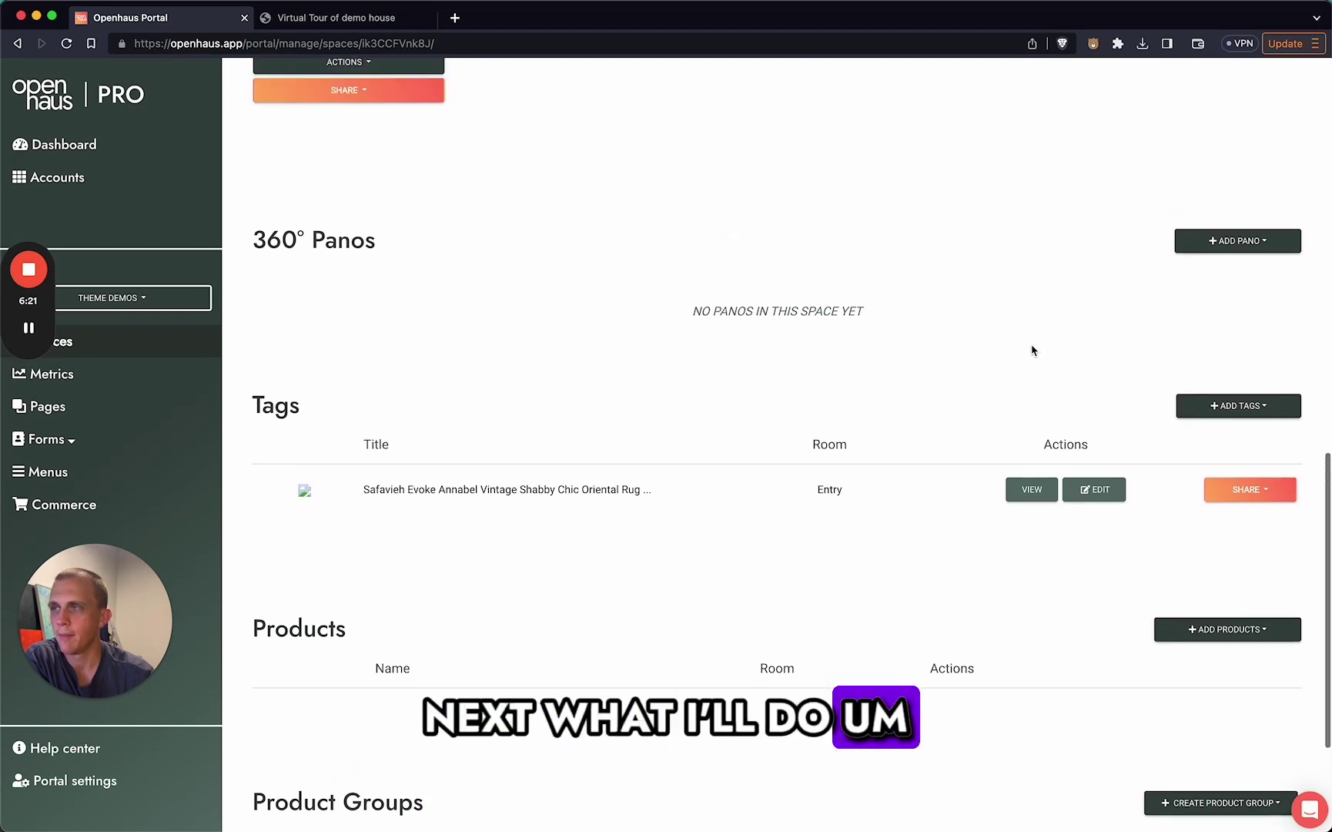
click(1100, 495)
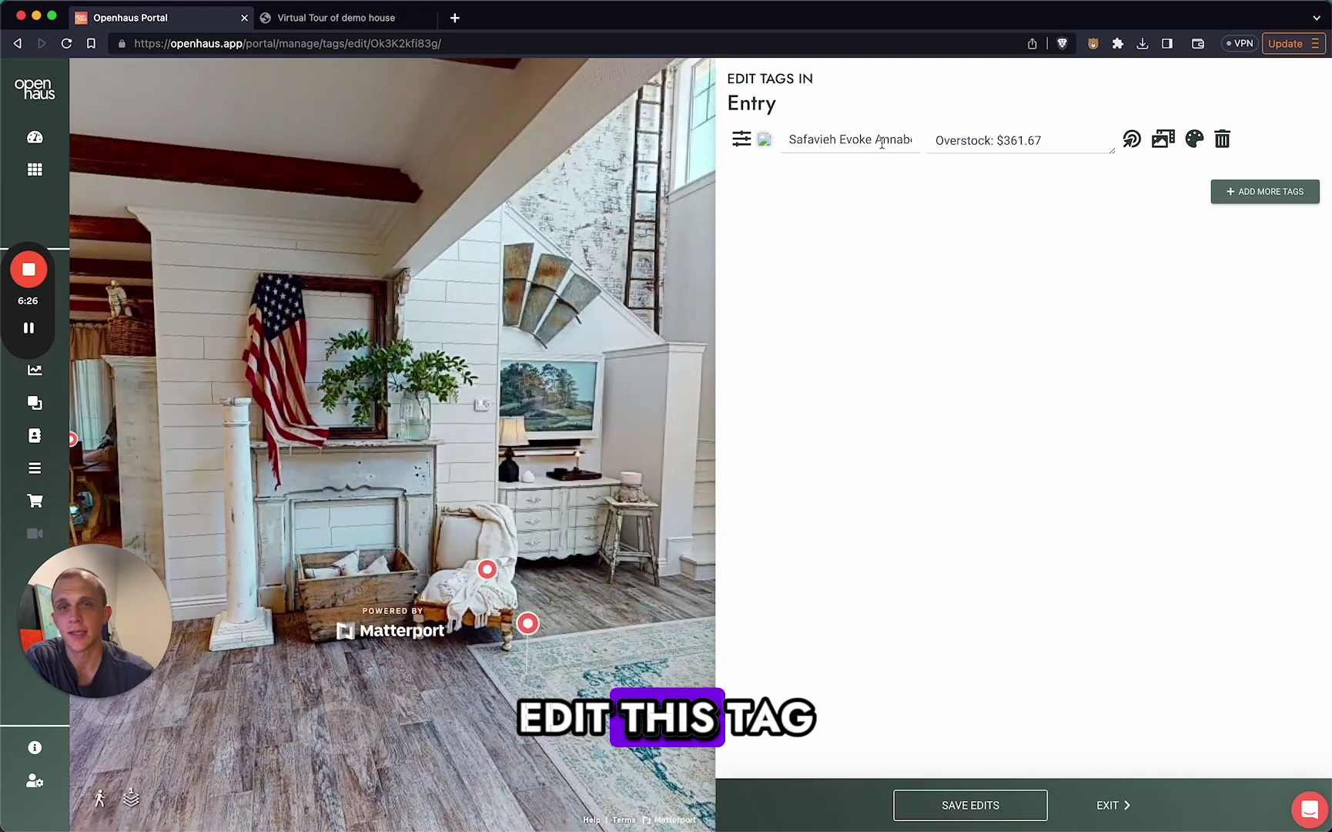
click(815, 140)
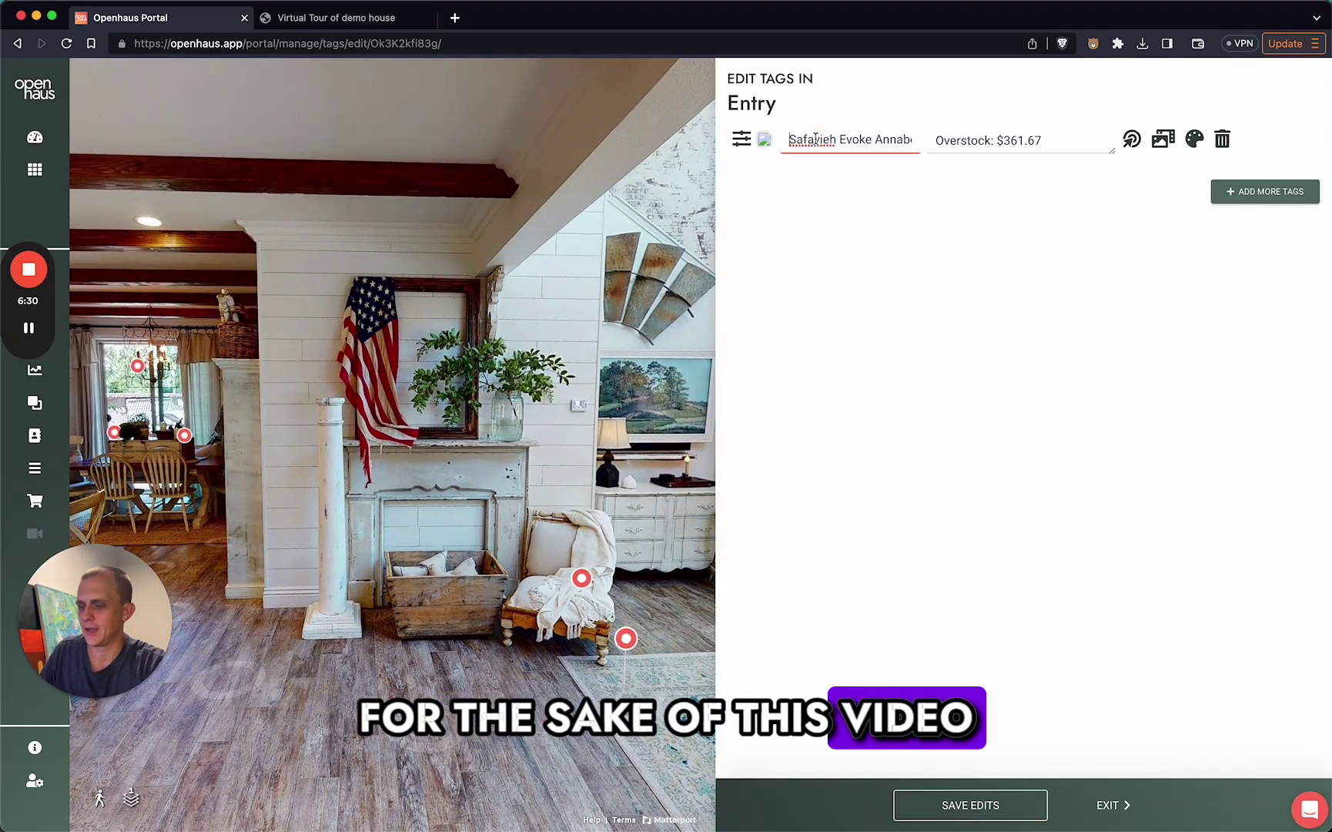
click(790, 140)
text(AWESOME )
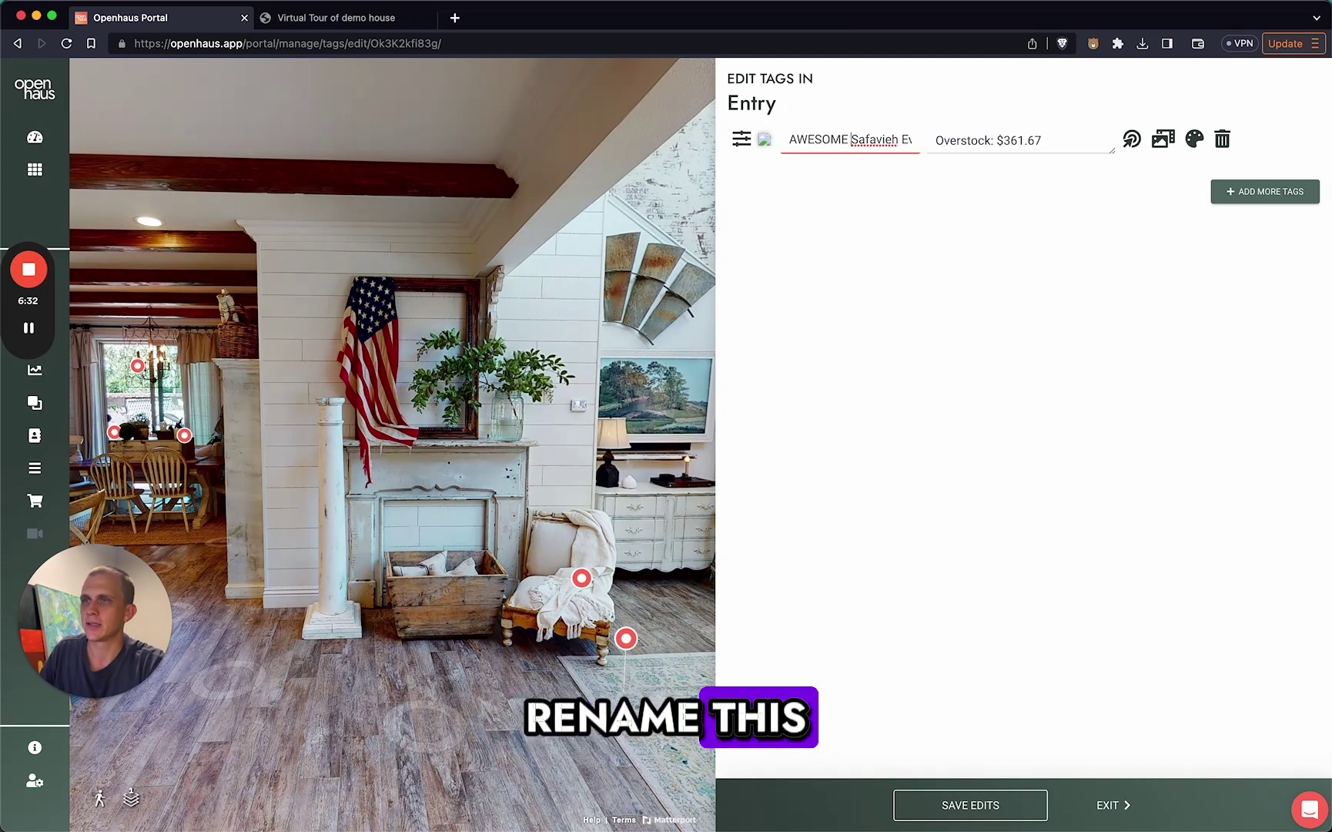
text(:)
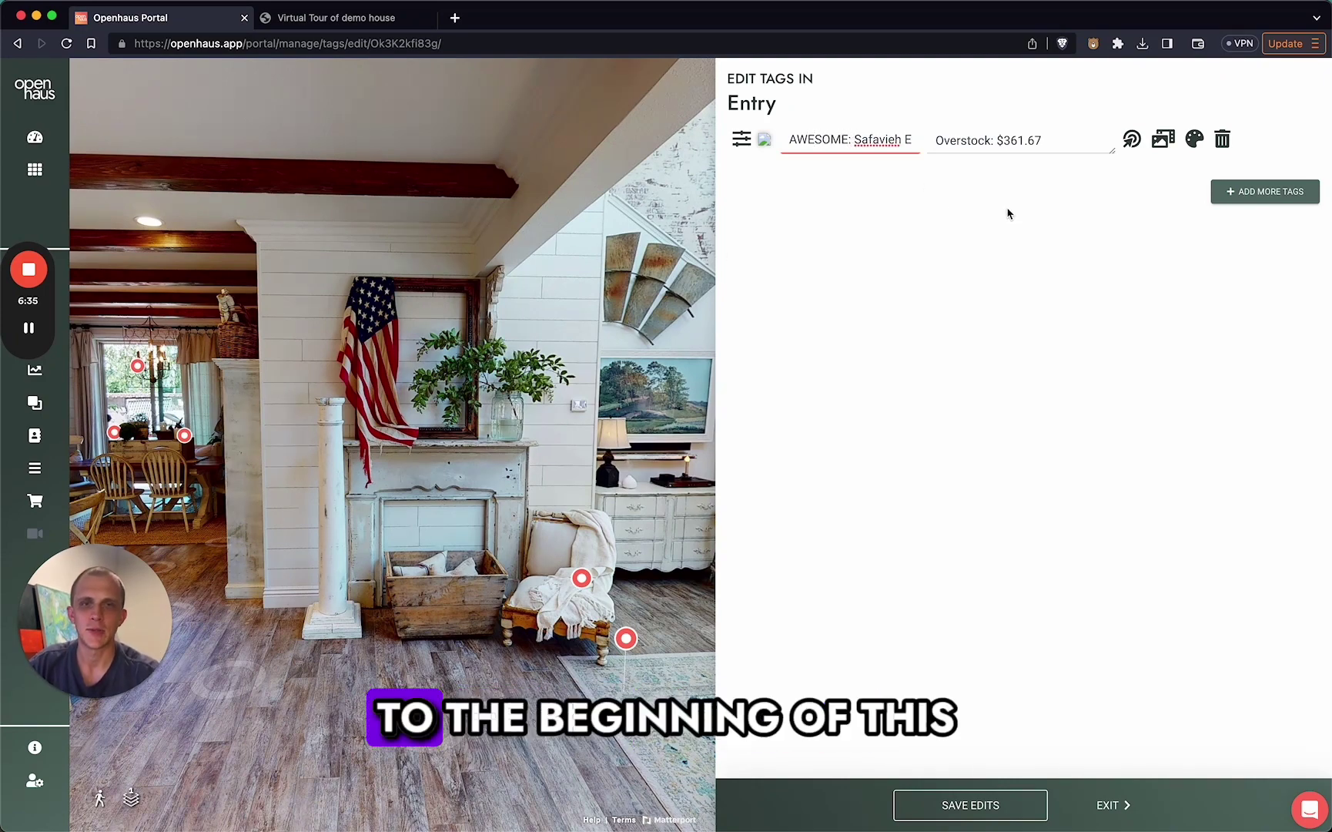
click(962, 211)
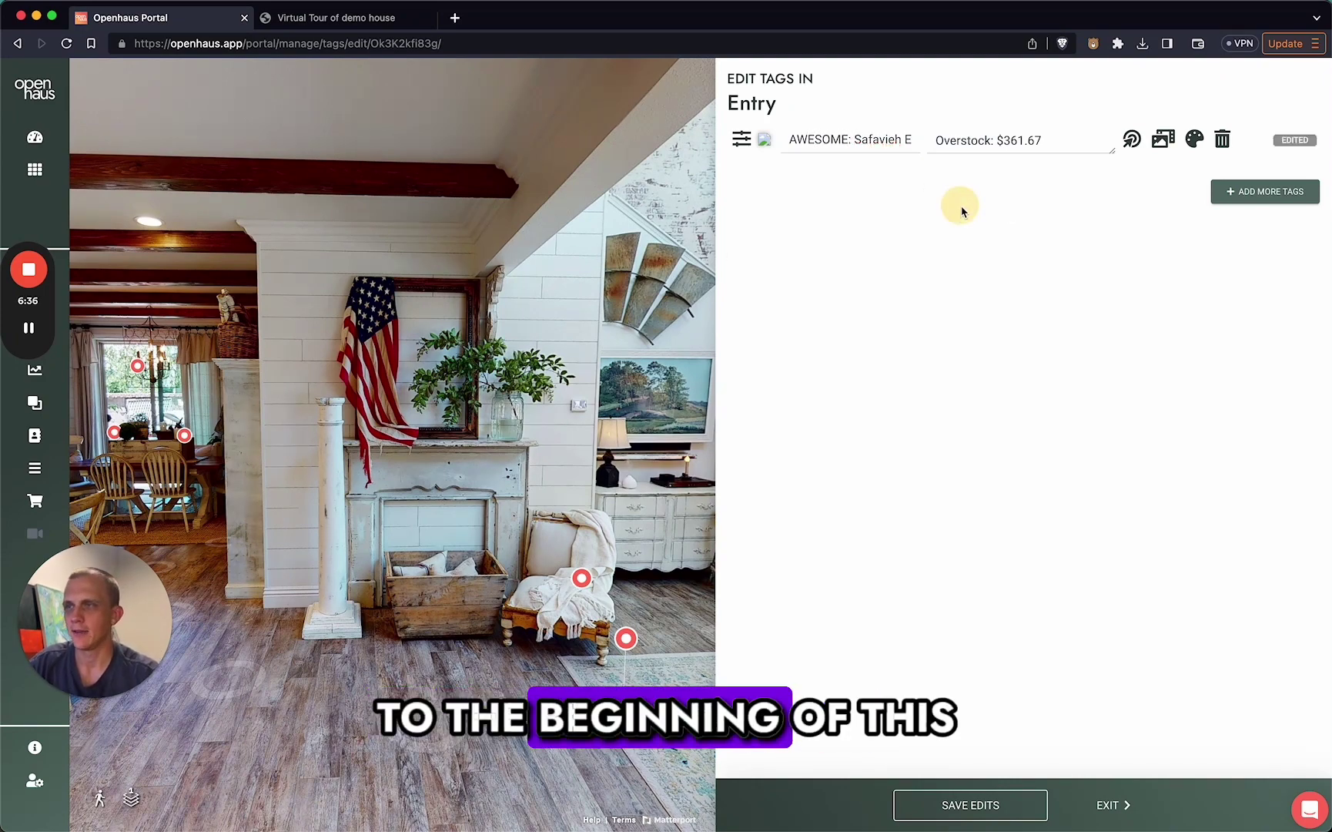
Assign the round white icon with the dark green ring to the rug tag and save the edits
click(767, 146)
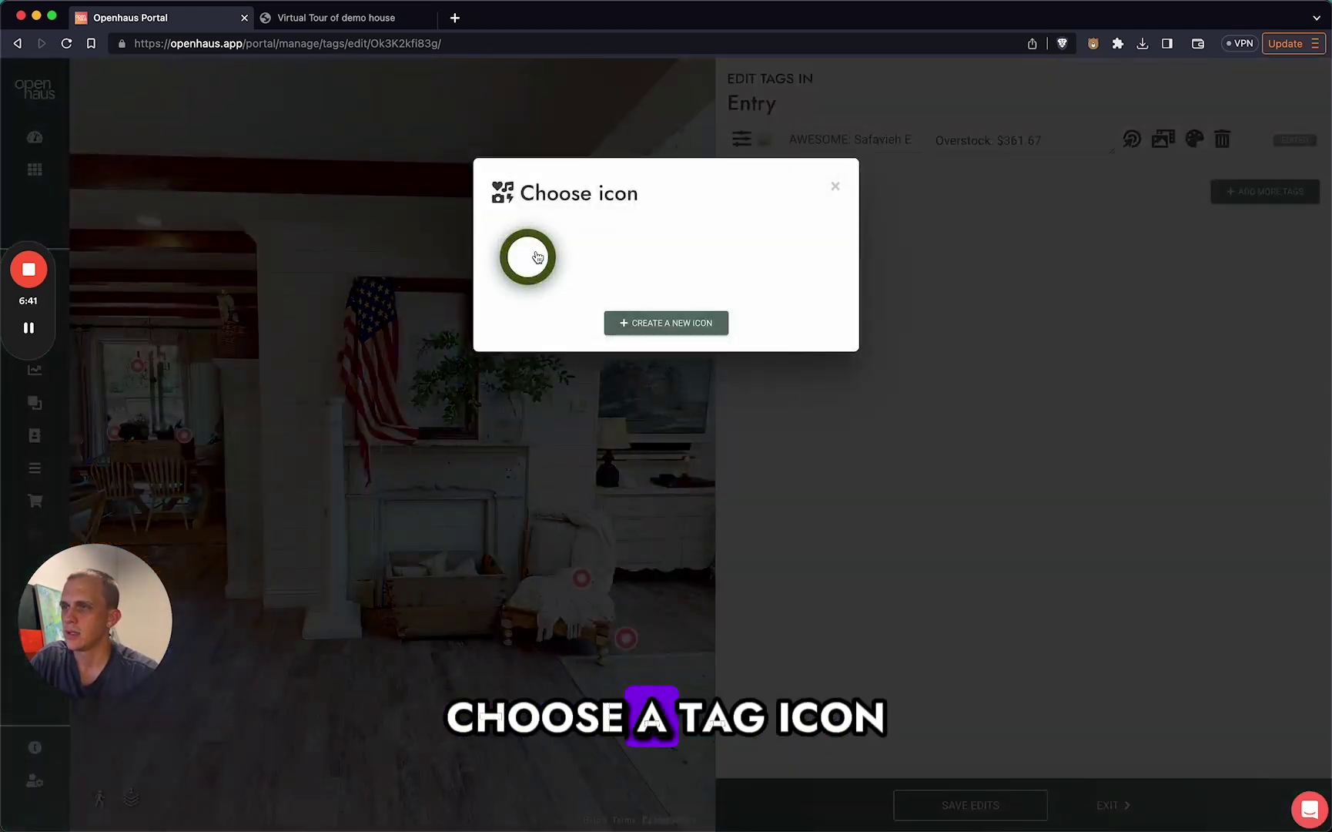
click(529, 257)
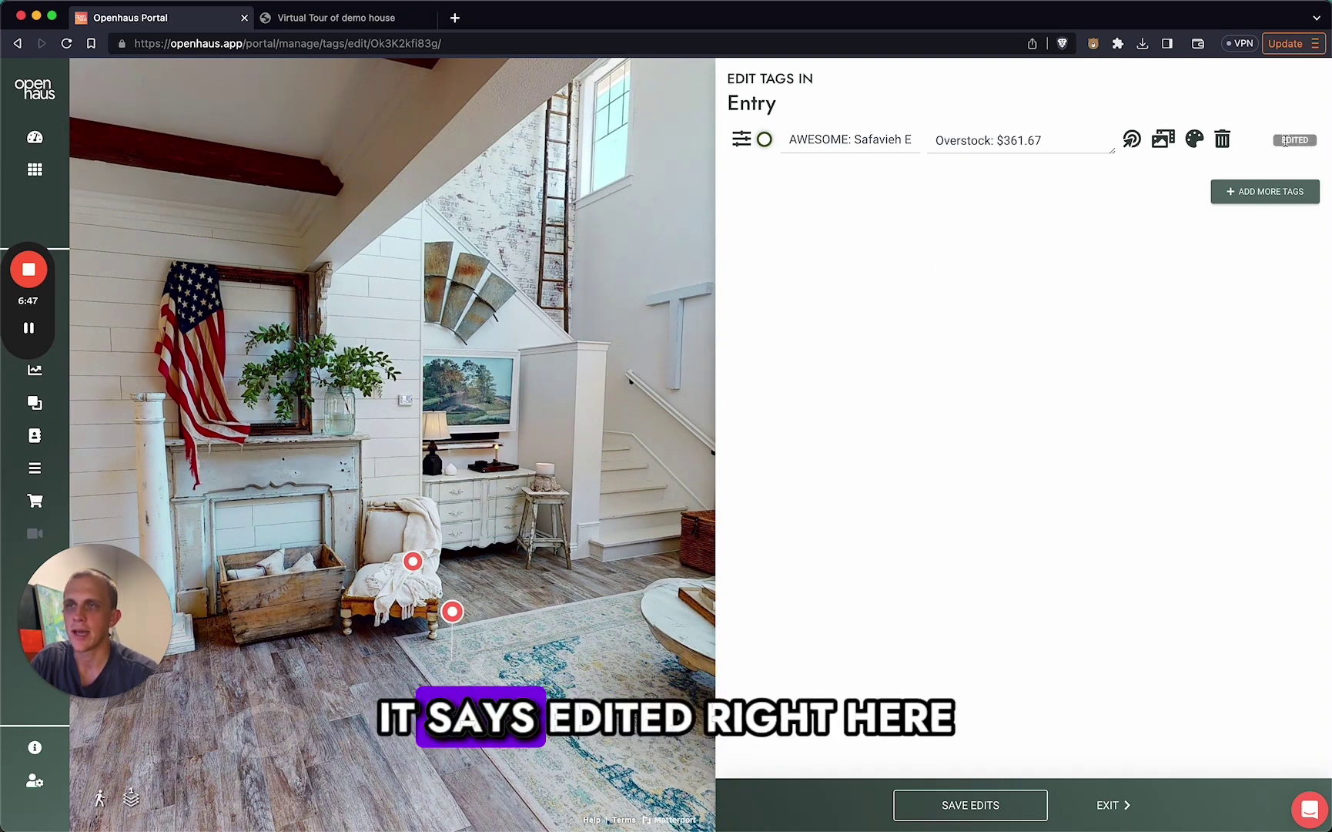
click(985, 811)
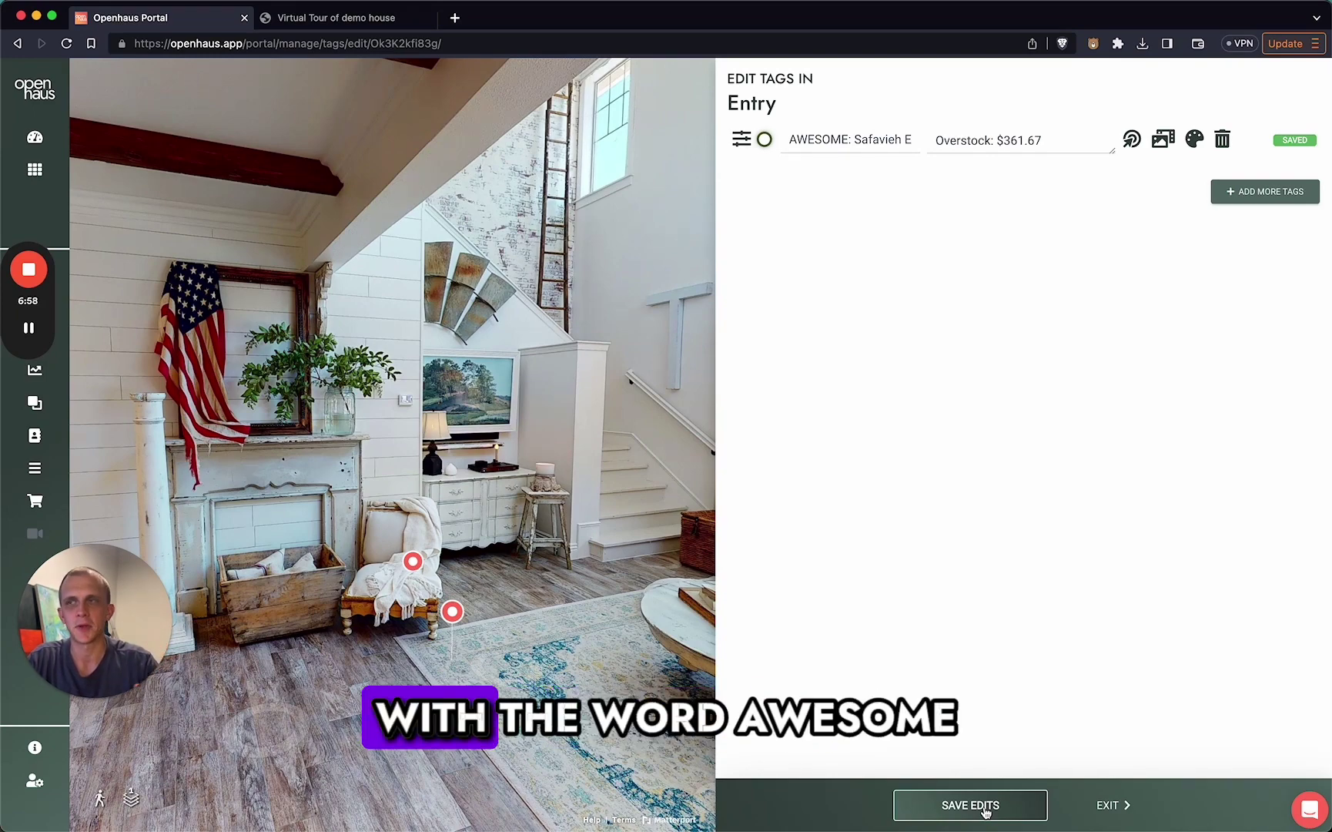
Reload the demo house's virtual tour and open the rug's info tag to check its edited title
click(338, 17)
key(super+r)
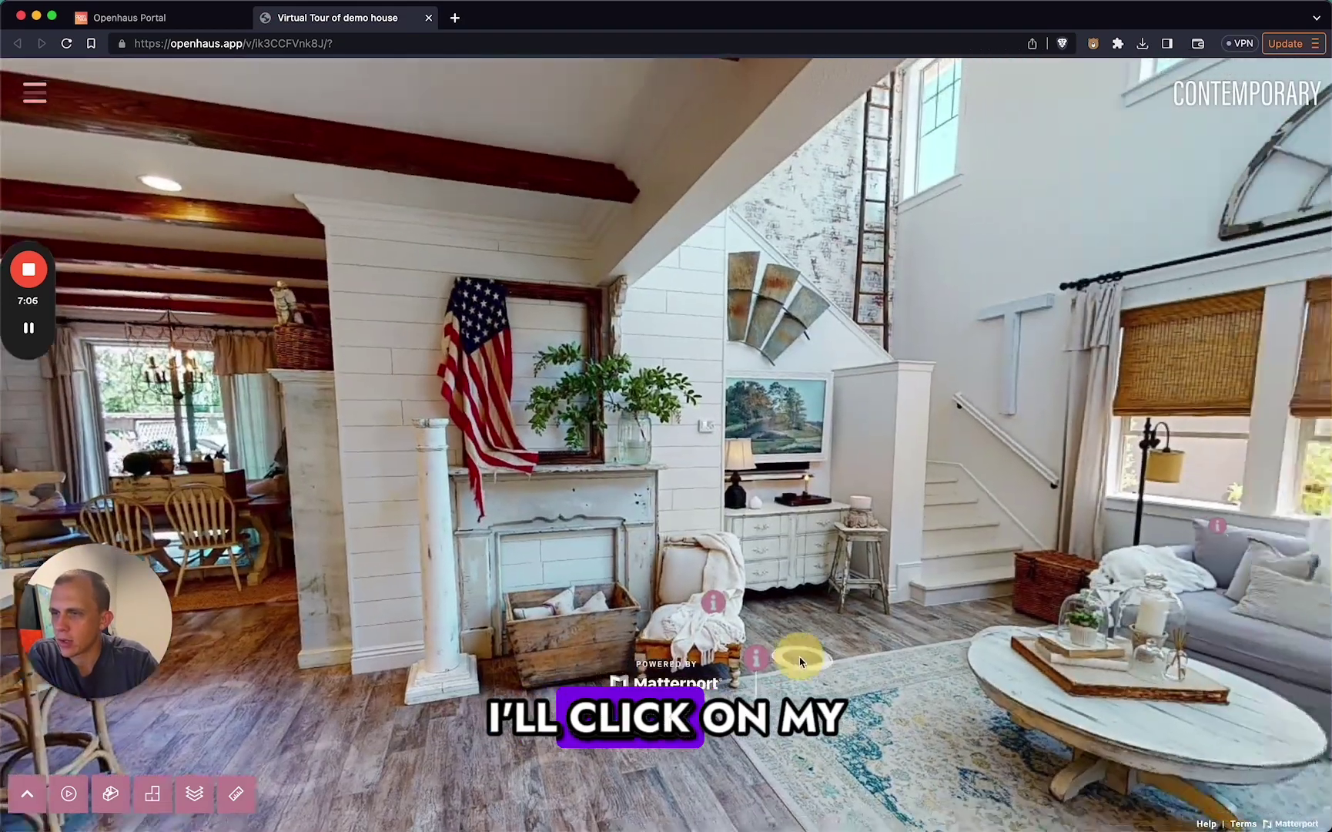
click(753, 661)
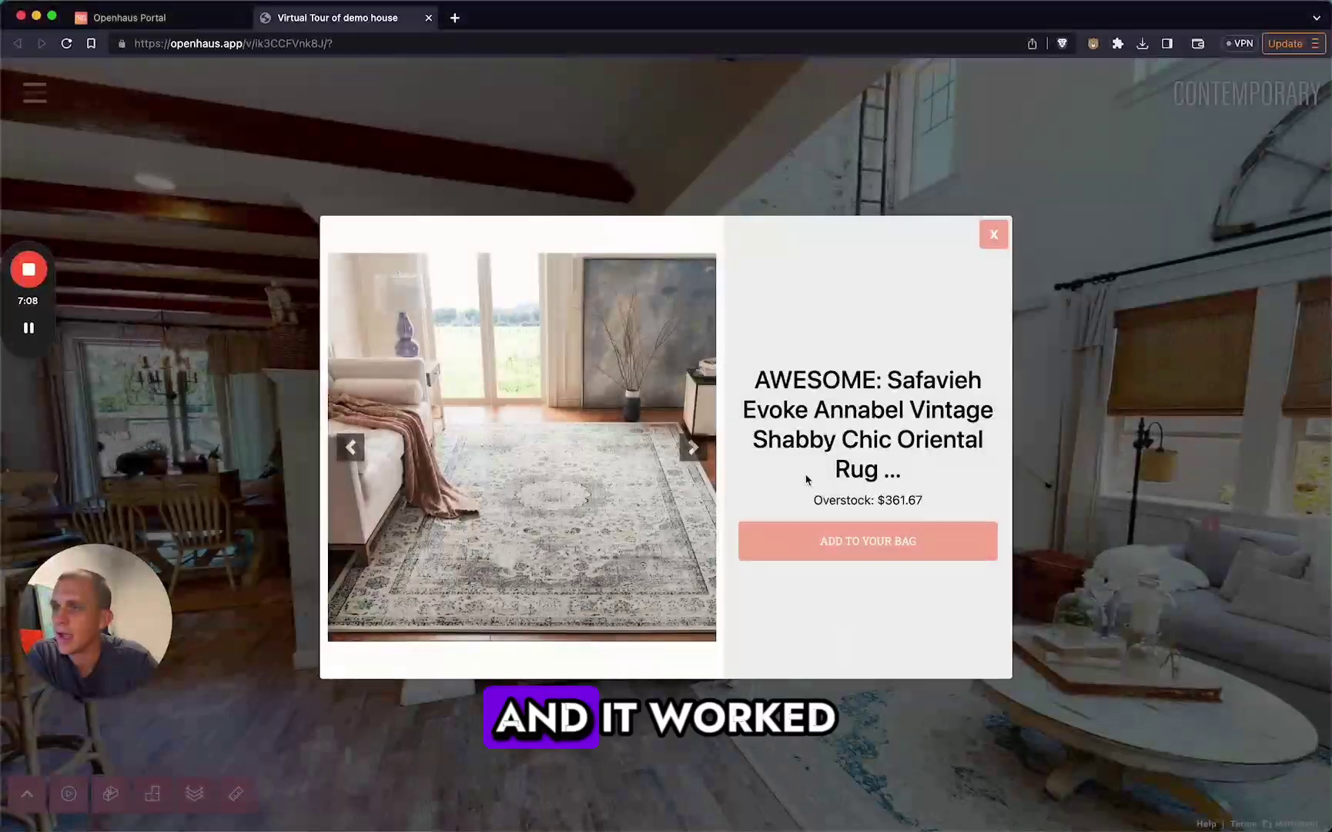